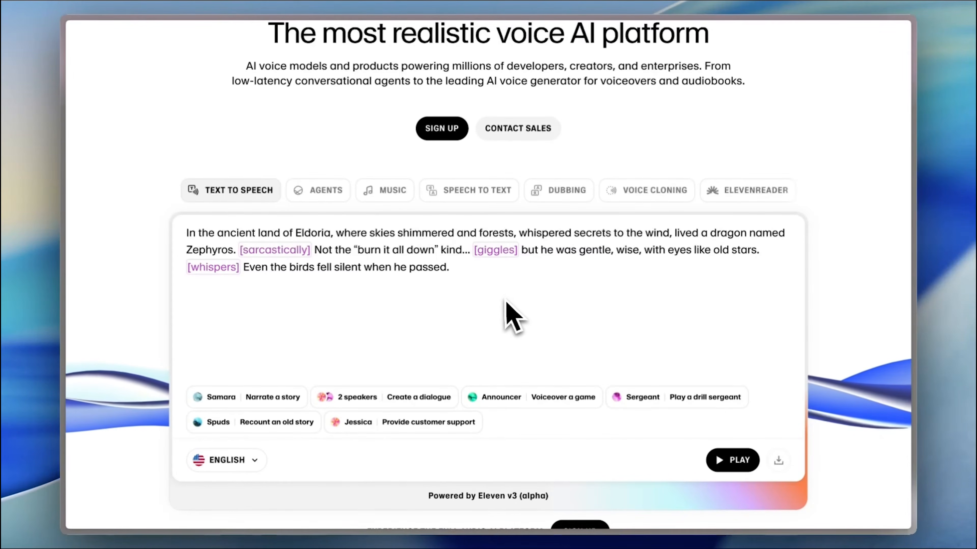
scroll(506, 310, "up", 3)
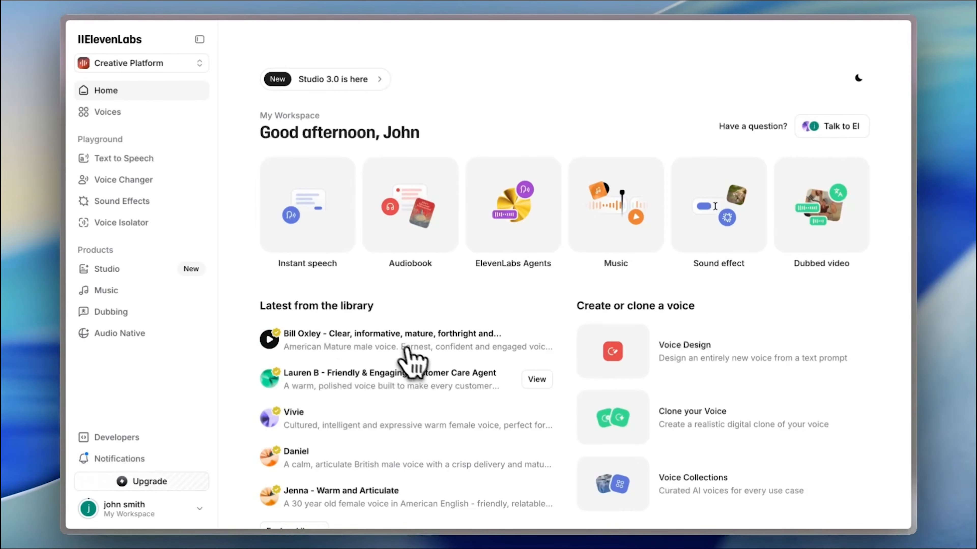
scroll(418, 365, "down", 2)
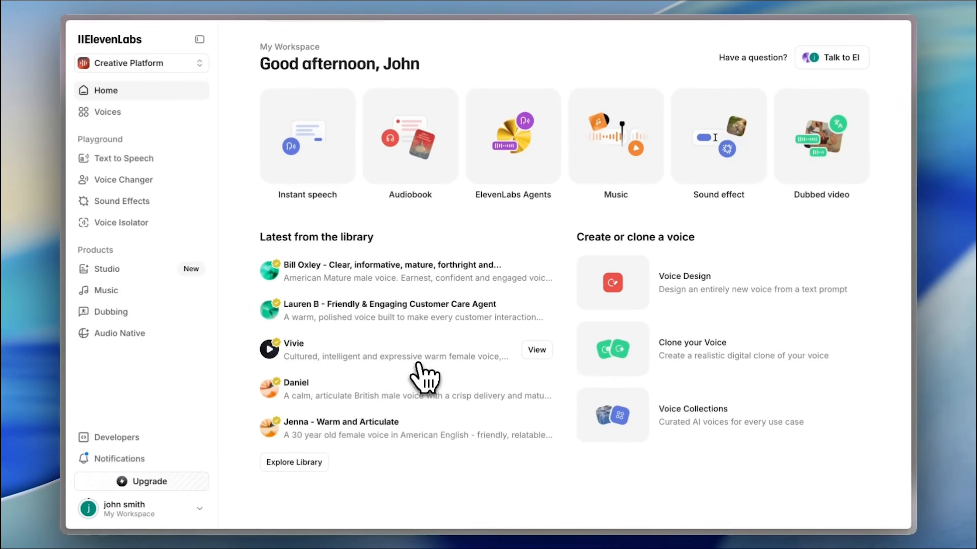
scroll(419, 369, "up", 2)
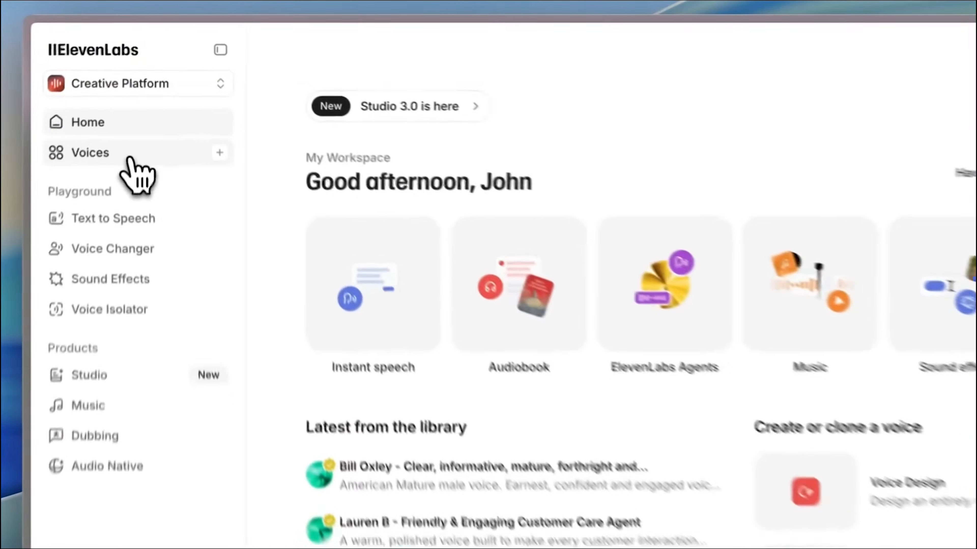
- Open the voice library and play a short preview of one of the trending voices
left_click(132, 112)
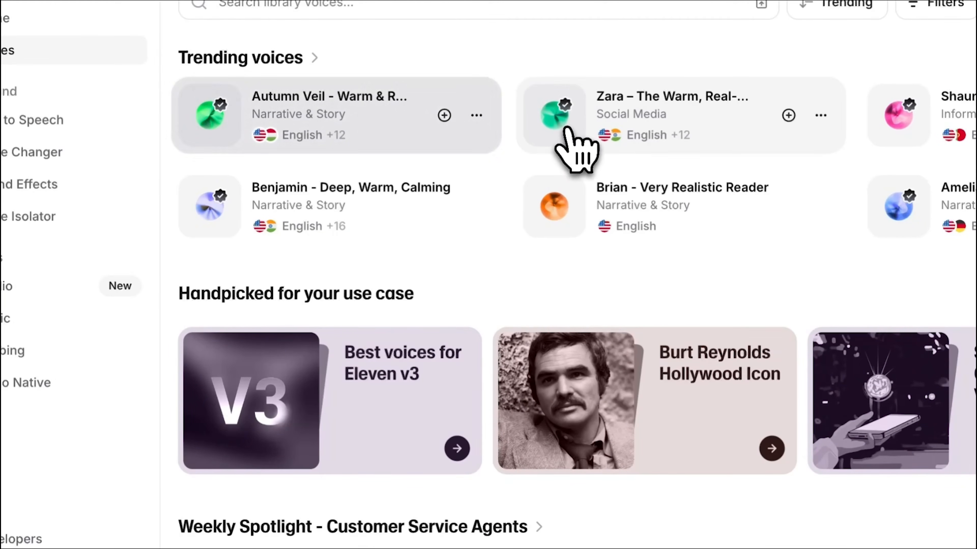
left_click(555, 209)
left_click(571, 506)
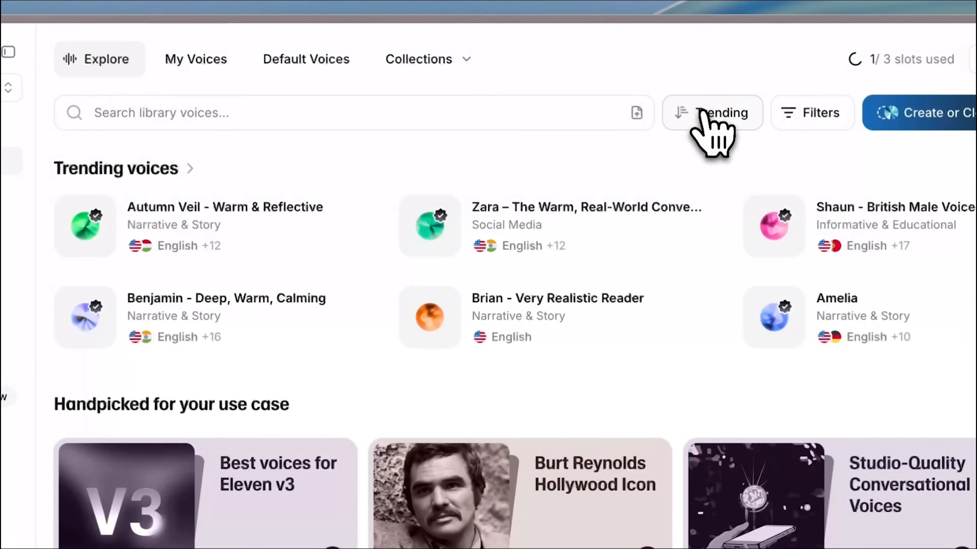
- Sort the library voices by Most users and stop the preview that is playing
left_click(701, 117)
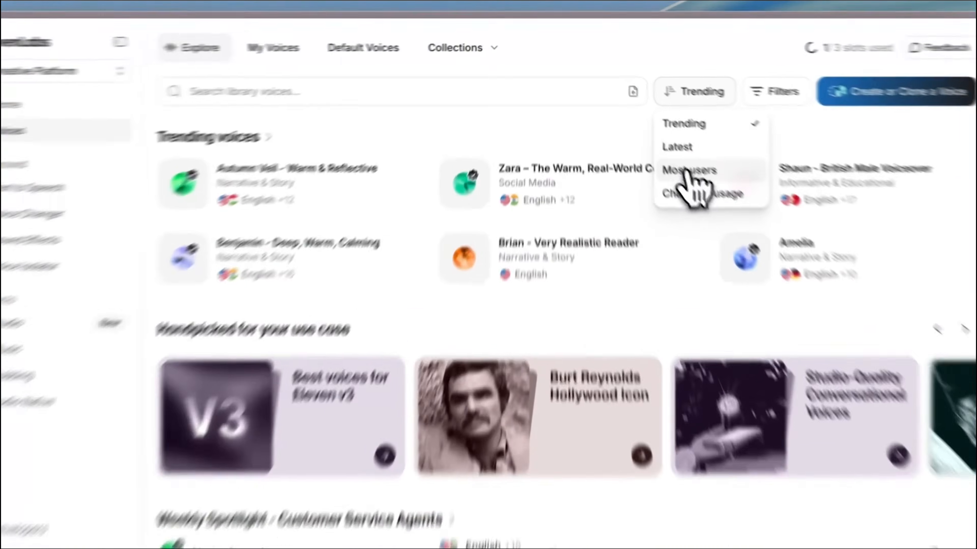
left_click(667, 144)
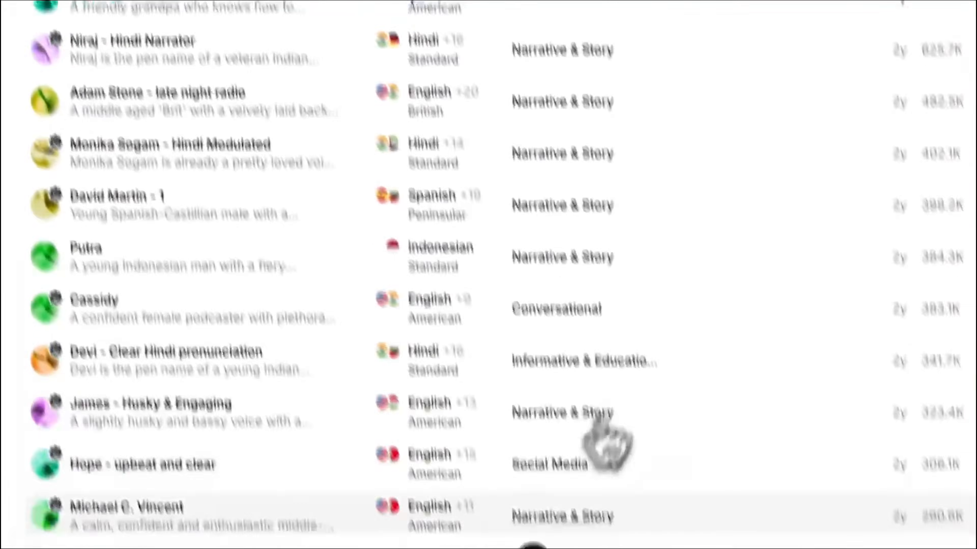
left_click(529, 495)
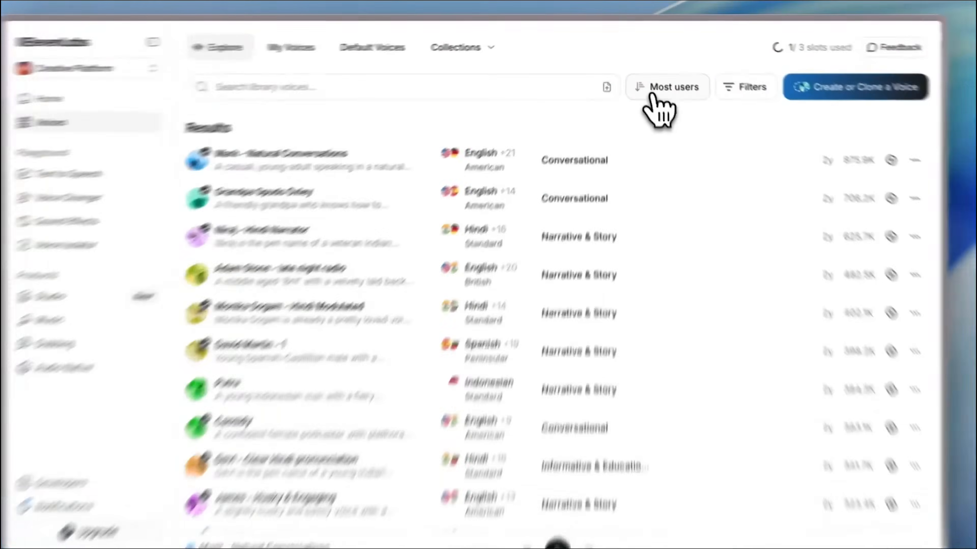
- Sort the library voices by Latest and look through the newest entries
left_click(653, 81)
left_click(659, 191)
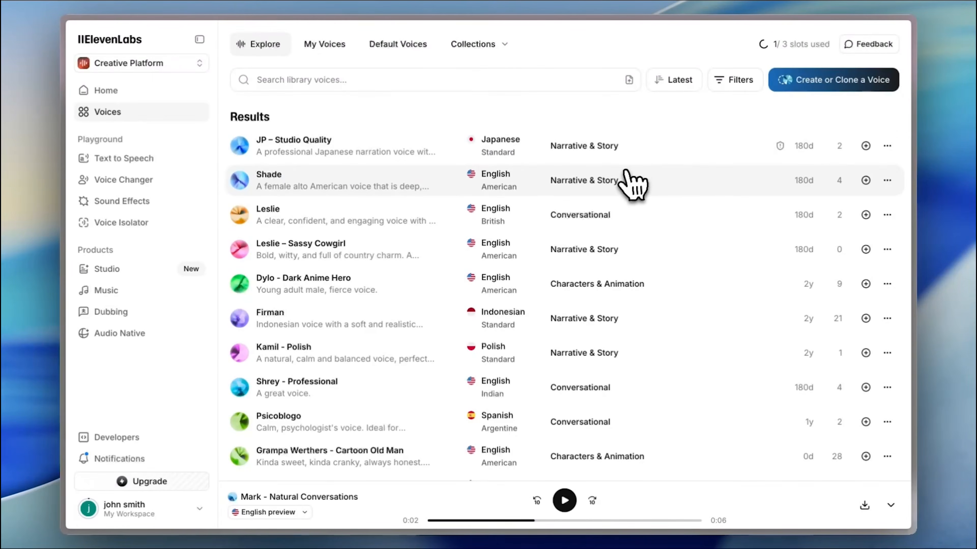
scroll(633, 185, "down", 2)
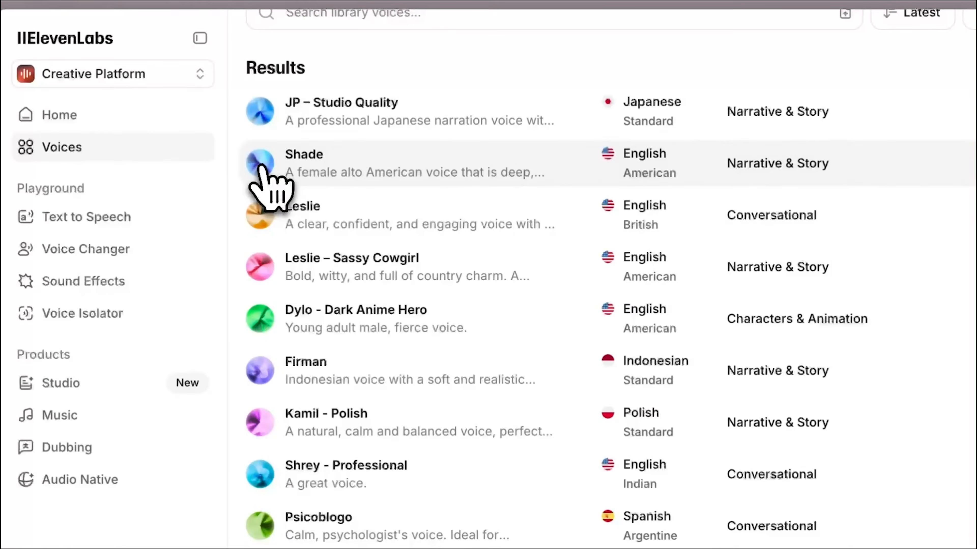
- Play previews of the Shade and Leslie – Sassy Cowgirl voices in the results
left_click(259, 165)
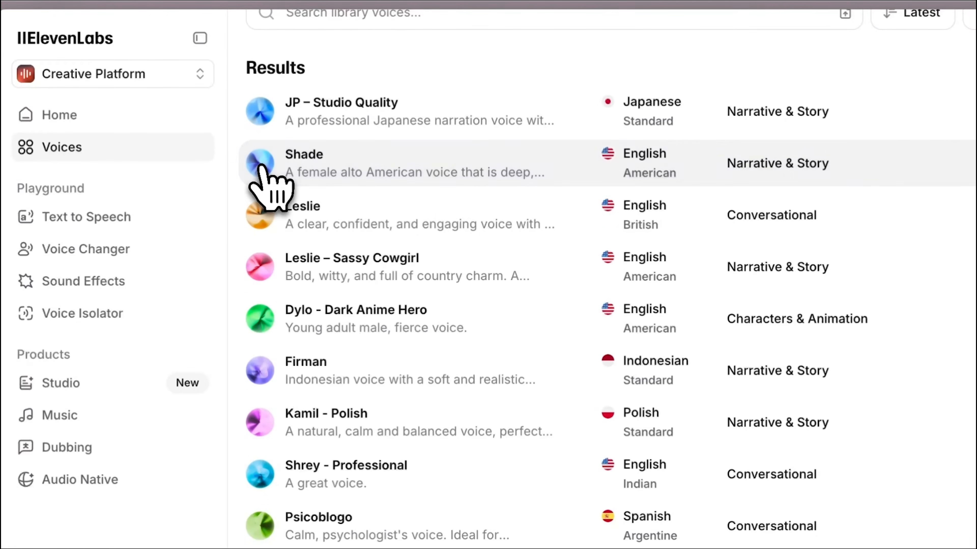
left_click(264, 233)
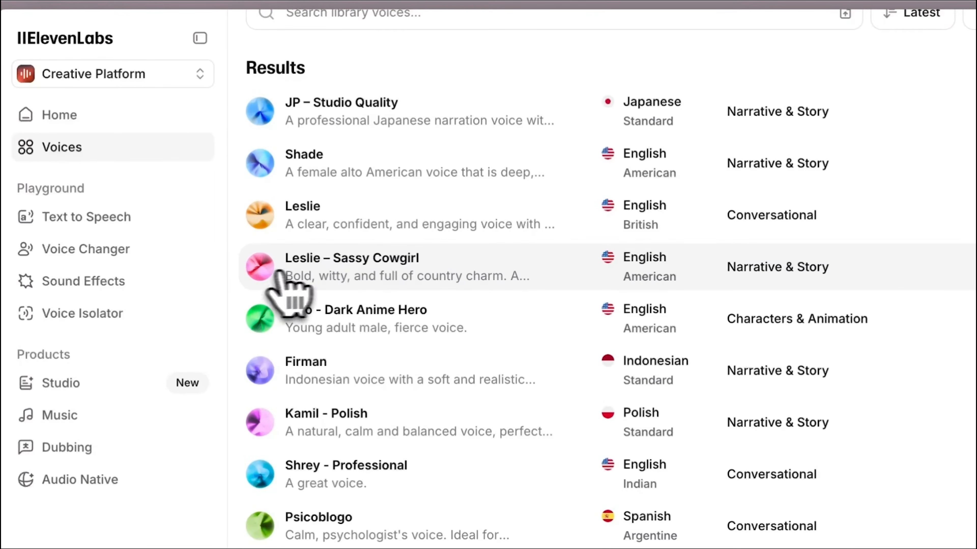
mouse_move(457, 258)
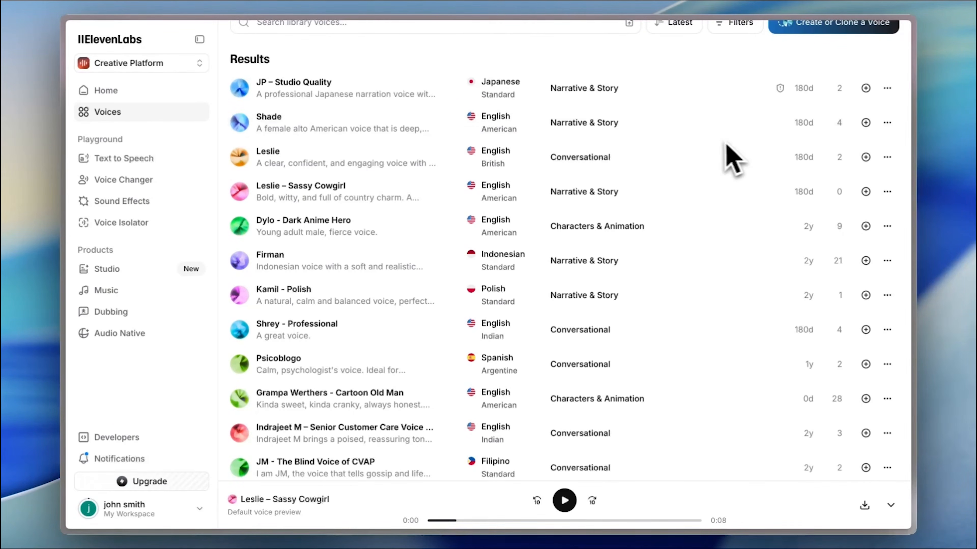
- Add the Leslie – Sassy Cowgirl voice to the saved voices and check its additional options
scroll(583, 185, "down", 3)
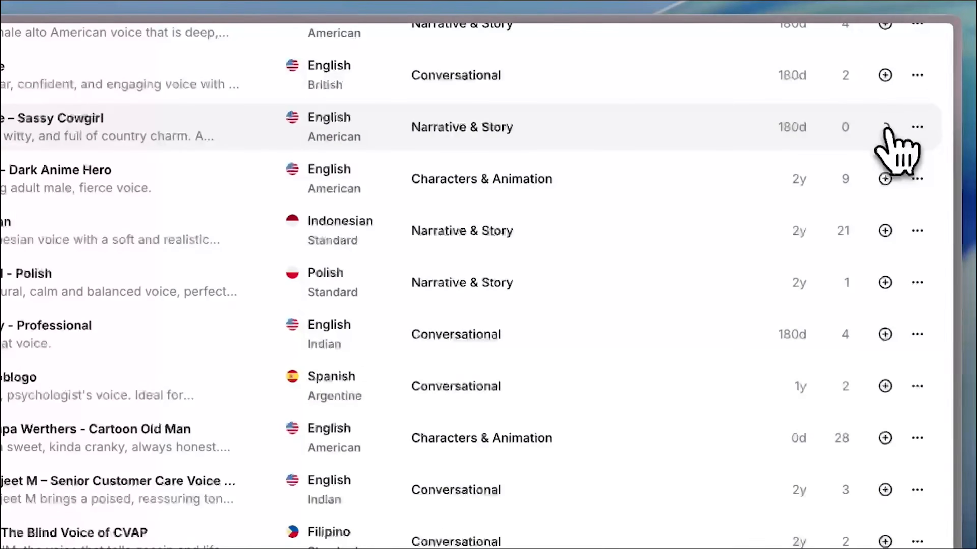
left_click(884, 127)
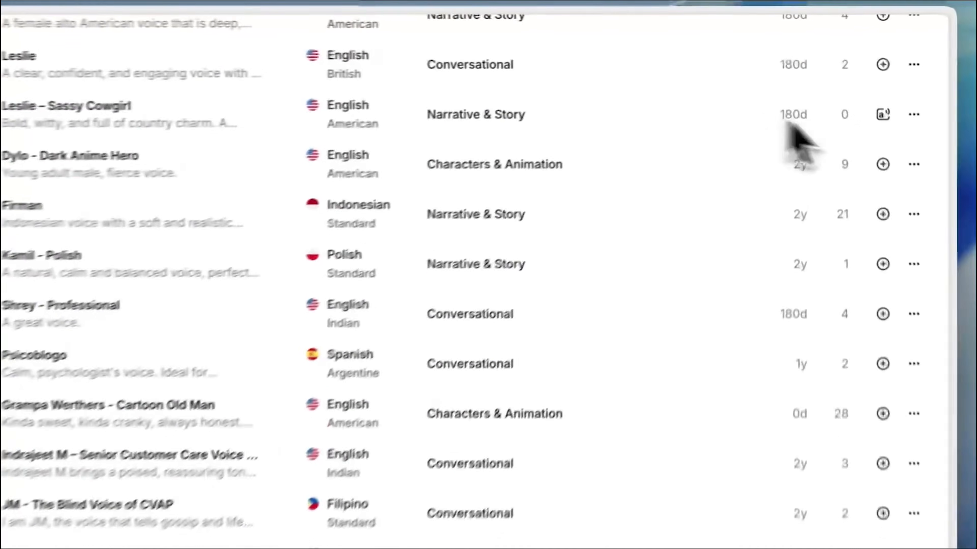
left_click(917, 120)
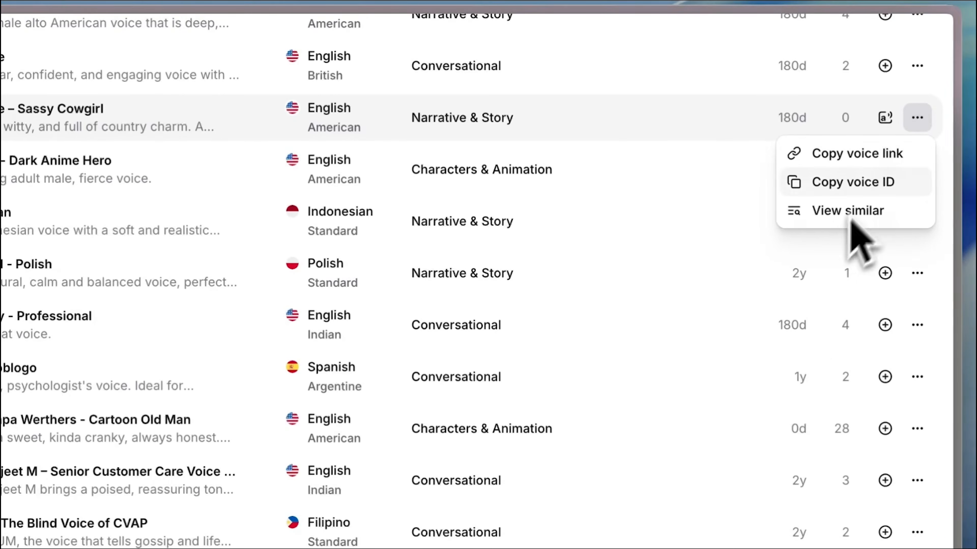
left_click(918, 119)
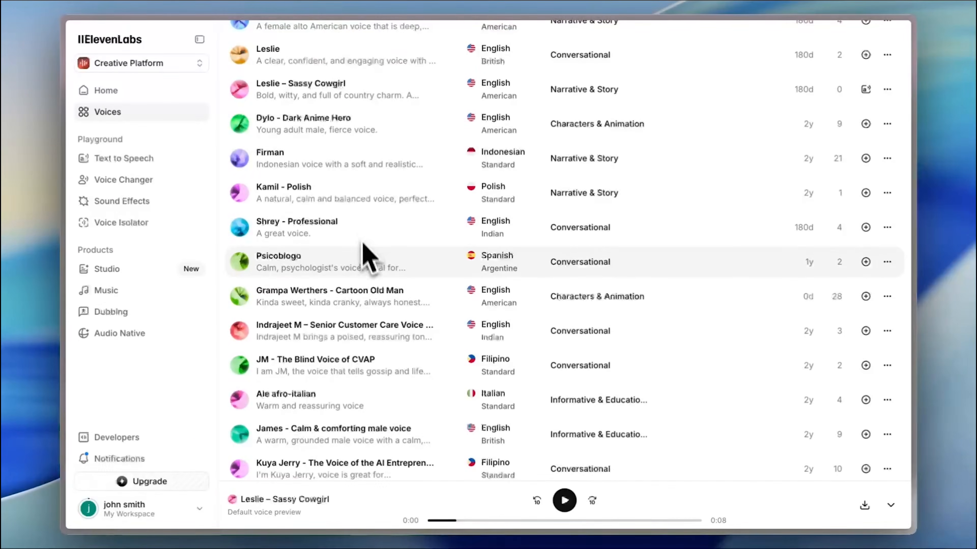
- Start creating a new voice with Voice Design
scroll(367, 271, "up", 5)
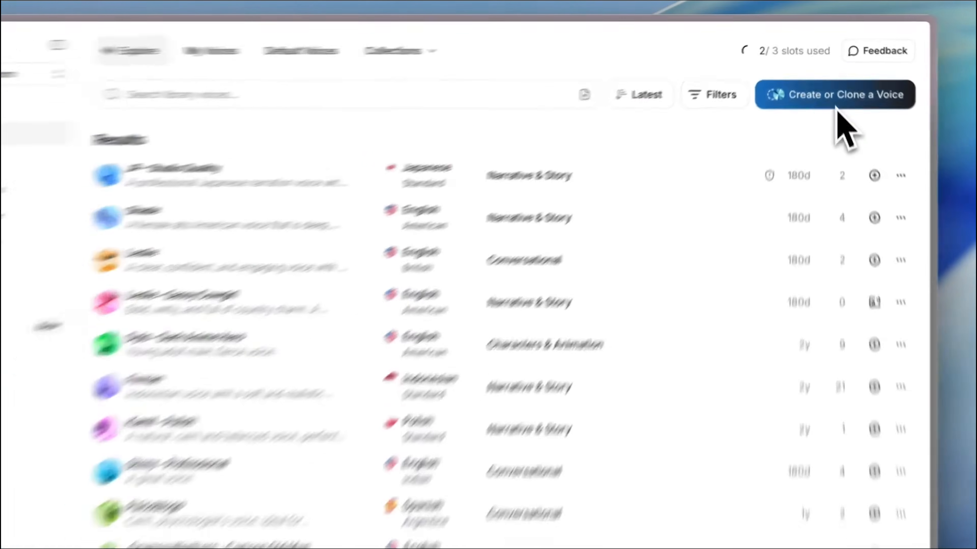
left_click(831, 81)
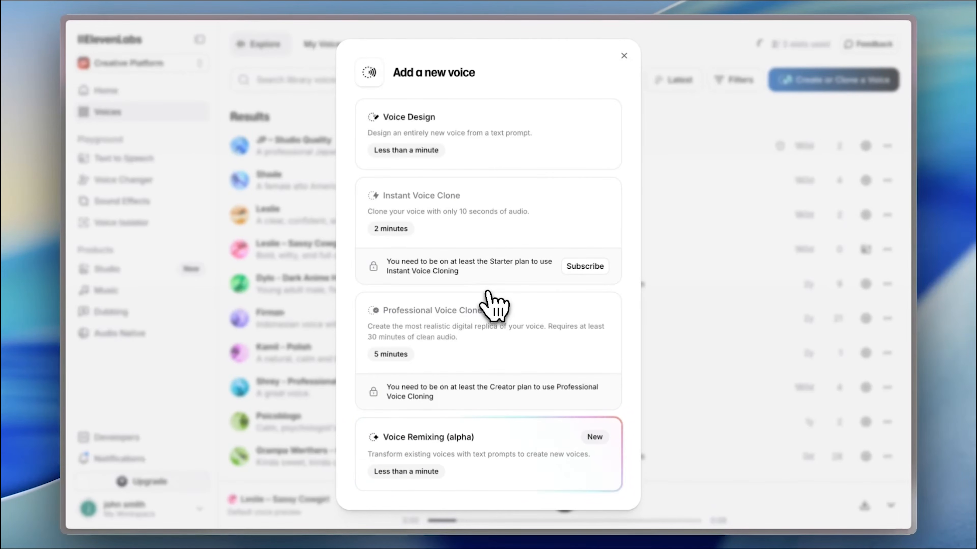
left_click(424, 132)
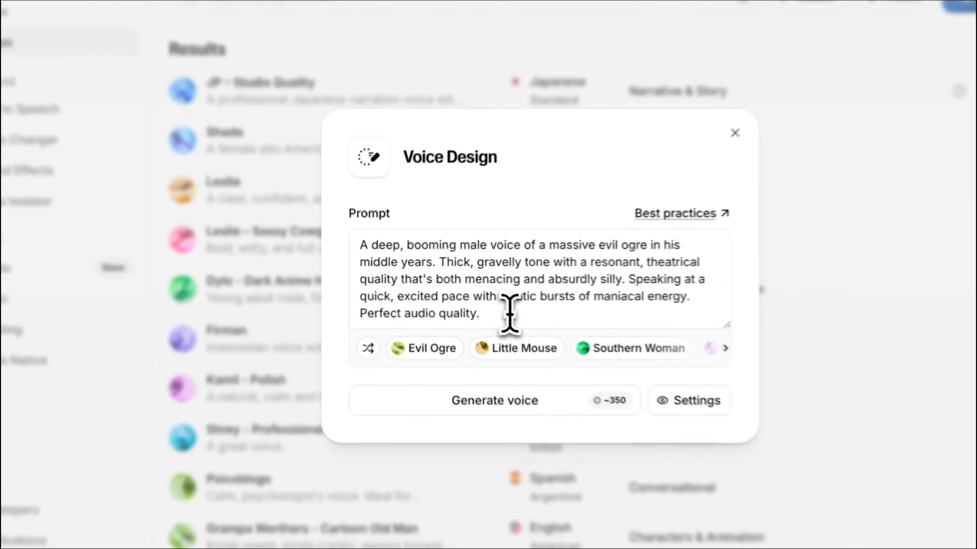
- Replace the prompt with "deep middle aged american woman with energetic passionate voice" and generate the voice
left_click_drag(466, 300, 347, 251)
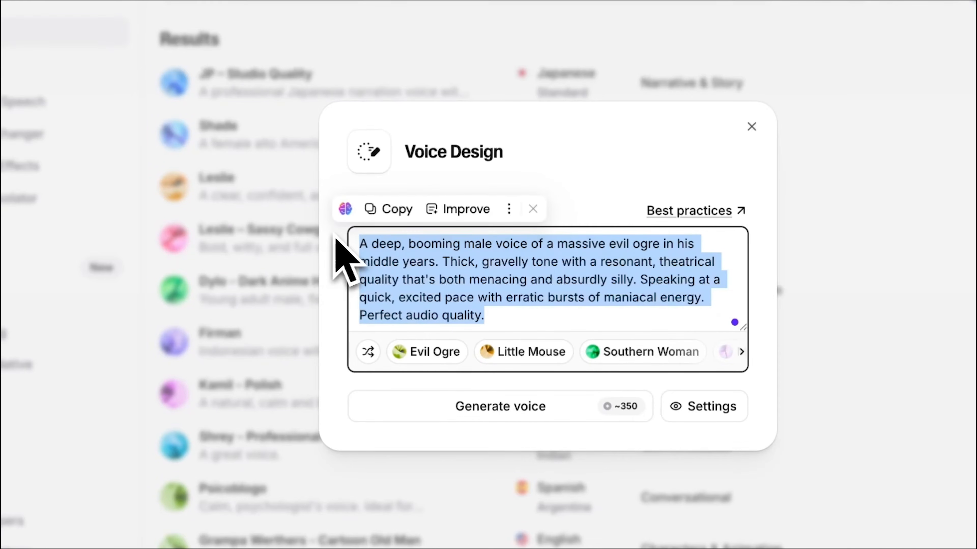
key("BackSpace")
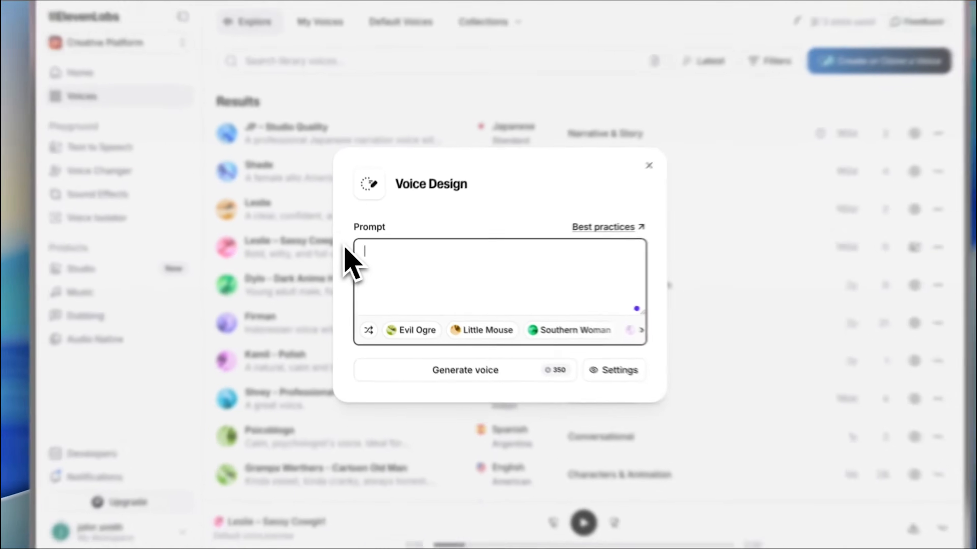
type("deep middle aged american woman with energetic passionate voice")
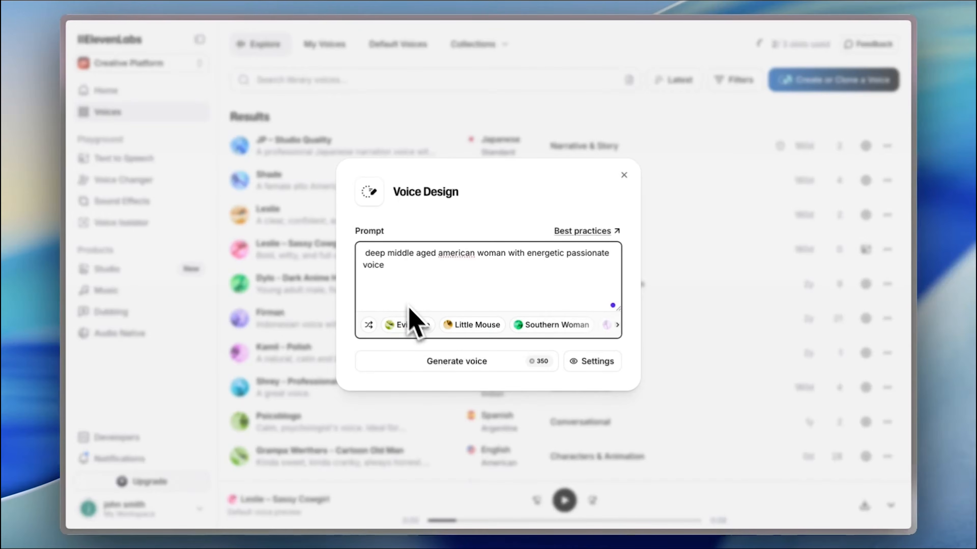
scroll(427, 327, "right", 5)
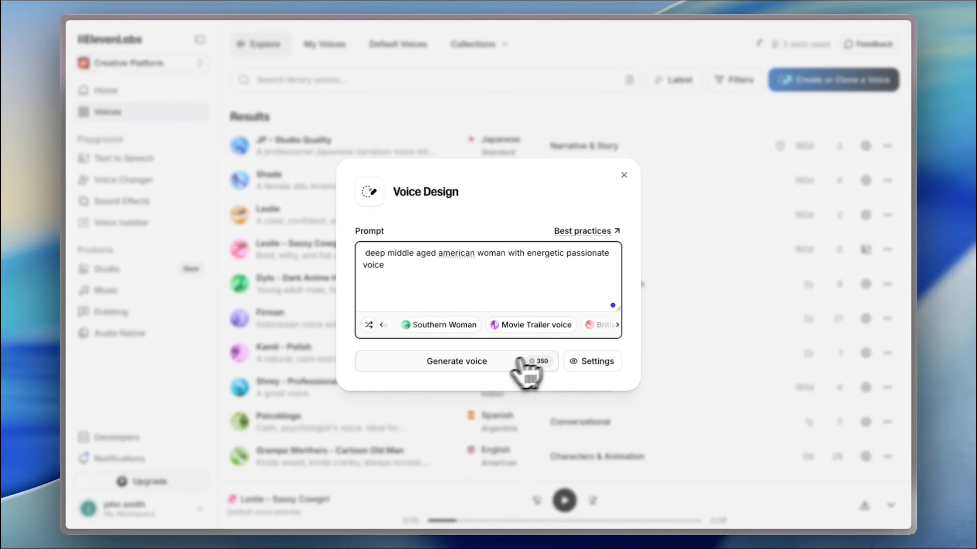
left_click(493, 363)
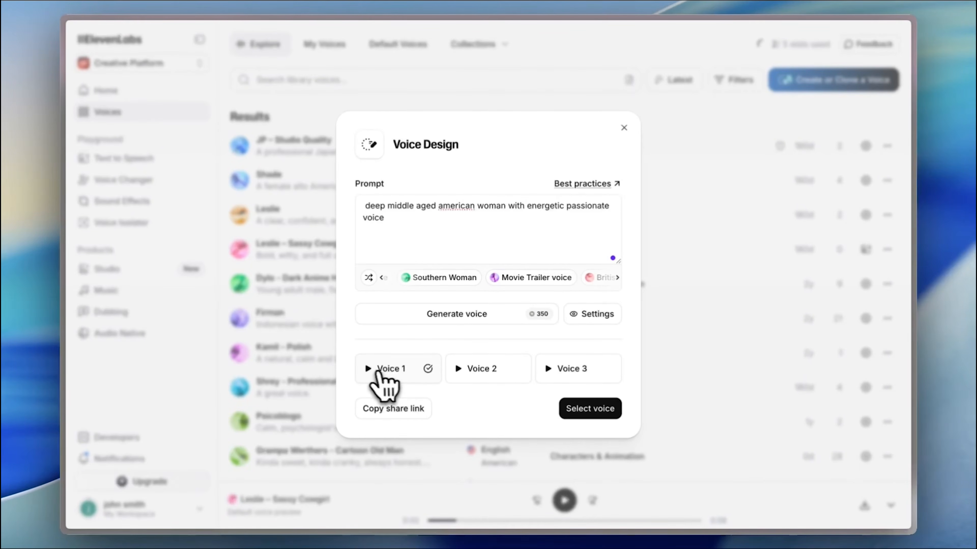
- Listen to the generated samples Voice 1, Voice 2 and Voice 3 for comparison
left_click(369, 370)
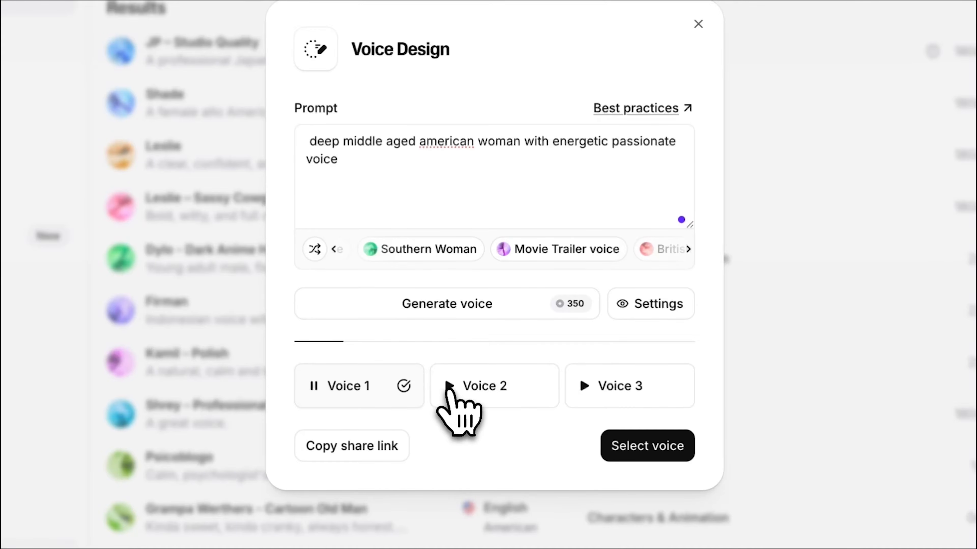
left_click(449, 388)
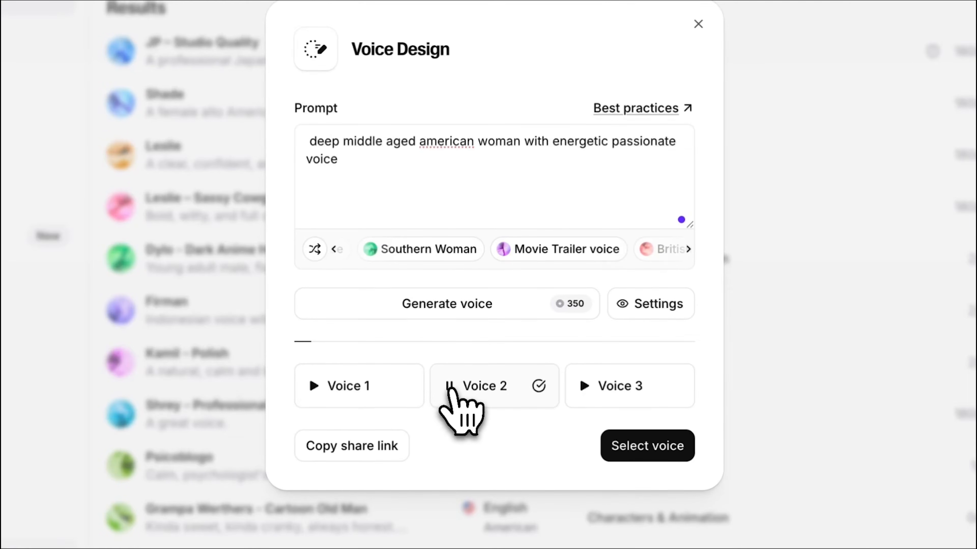
left_click(591, 393)
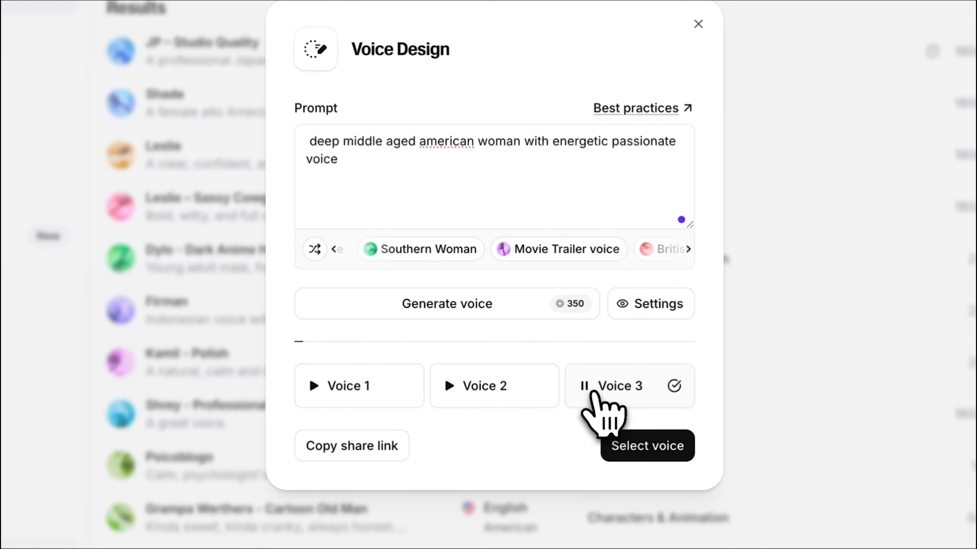
left_click(592, 392)
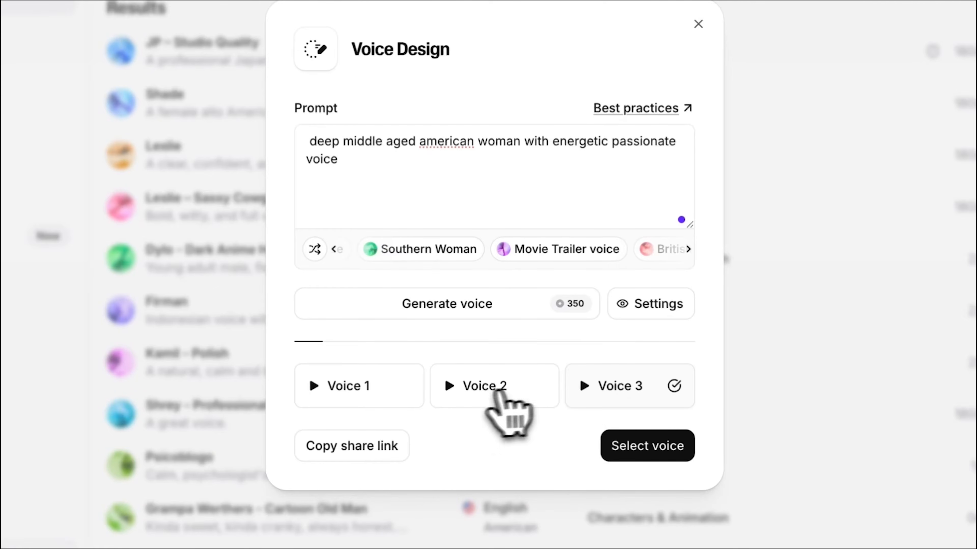
- Replay Voice 2 briefly and choose it as the designed voice
left_click(451, 387)
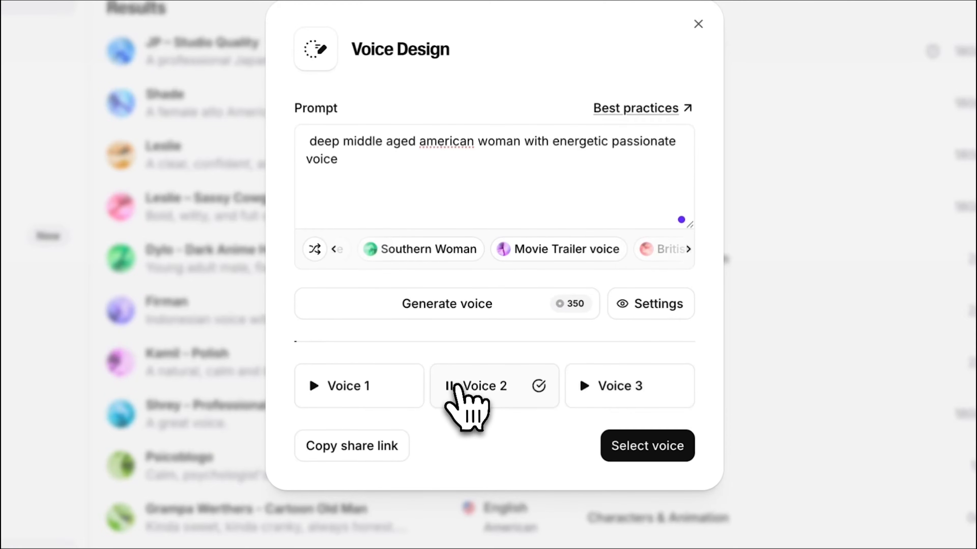
left_click(451, 387)
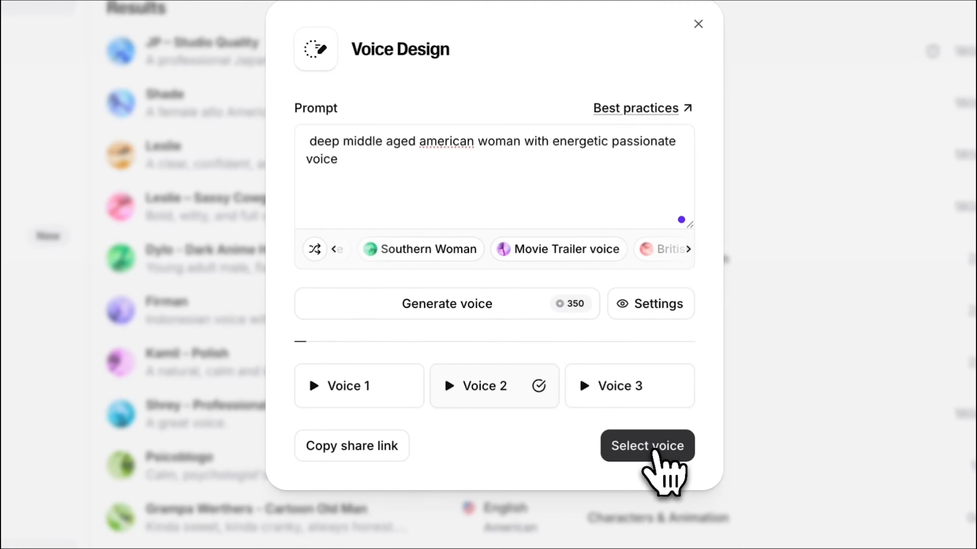
left_click(655, 452)
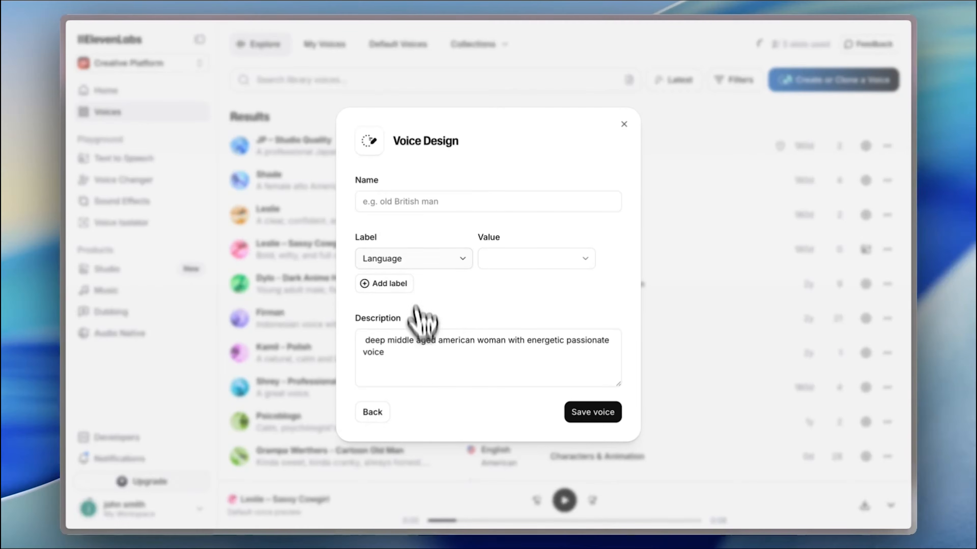
- Name the designed voice "Karen", set its language label to English and save it
left_click(425, 205)
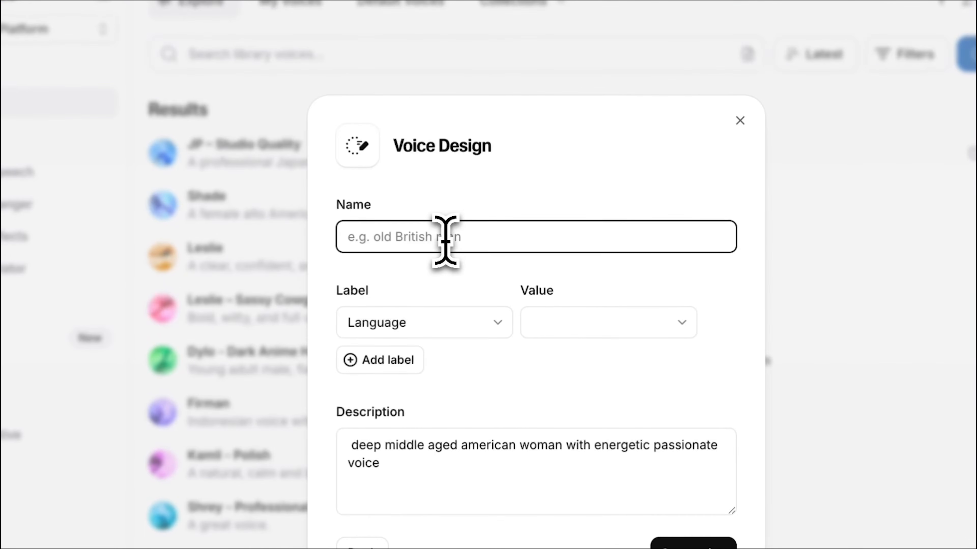
type("Karen")
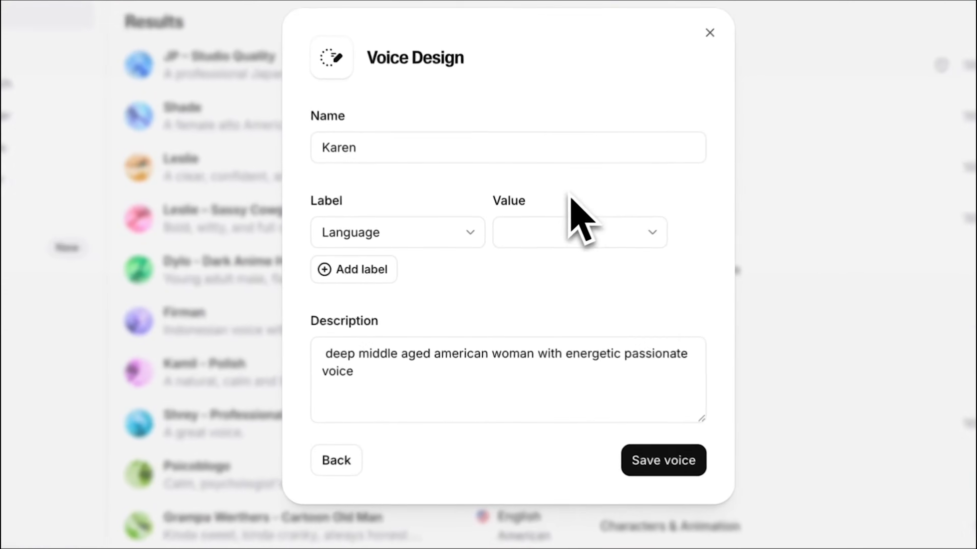
left_click(530, 261)
scroll(574, 399, "down", 10)
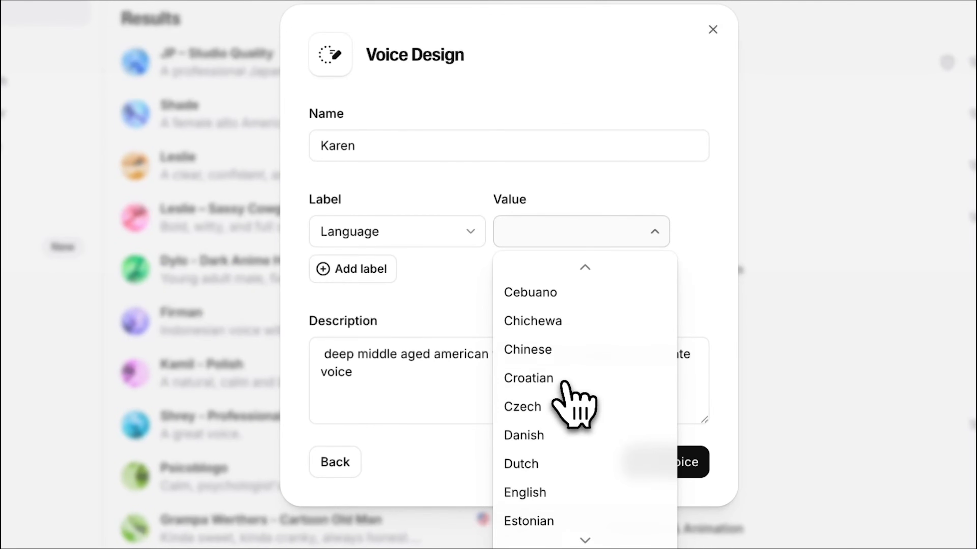
left_click(544, 302)
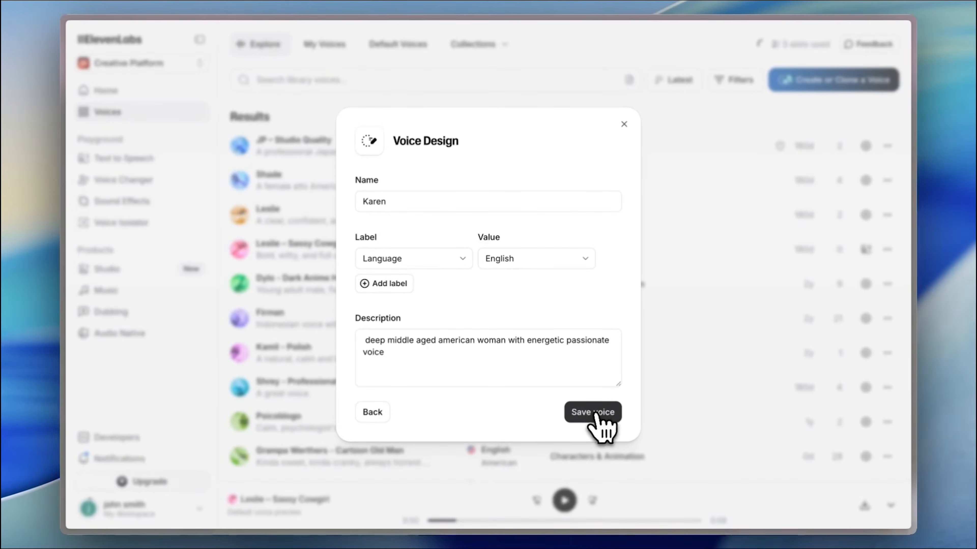
left_click(594, 412)
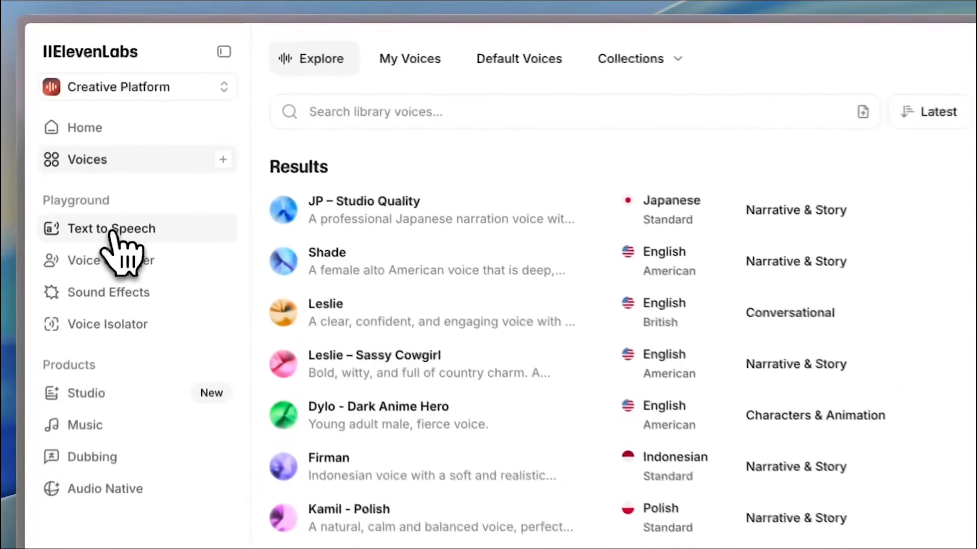
- Generate Text to Speech audio for "like the video and subscribe to the channel" with the Rachel voice
left_click(124, 162)
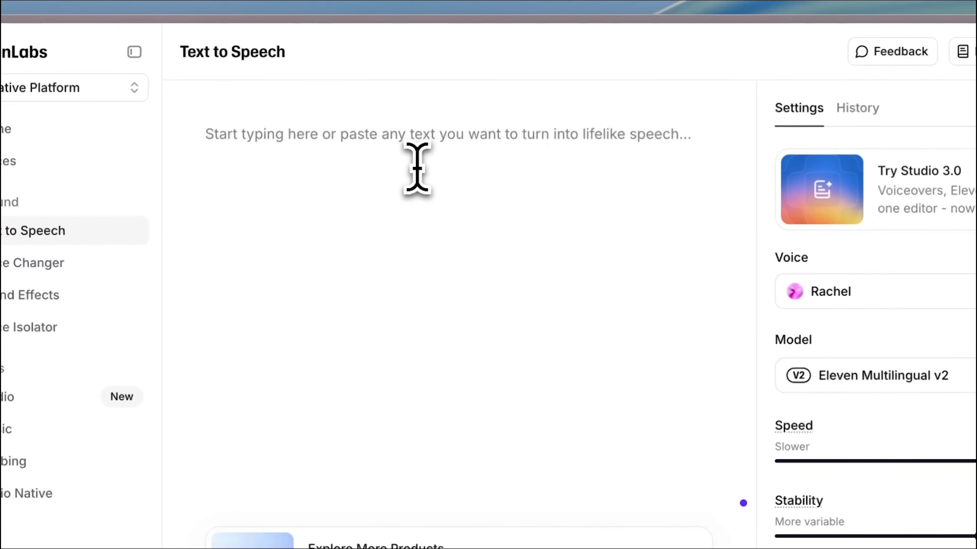
left_click(418, 168)
type("like the video and subscribe to the channel")
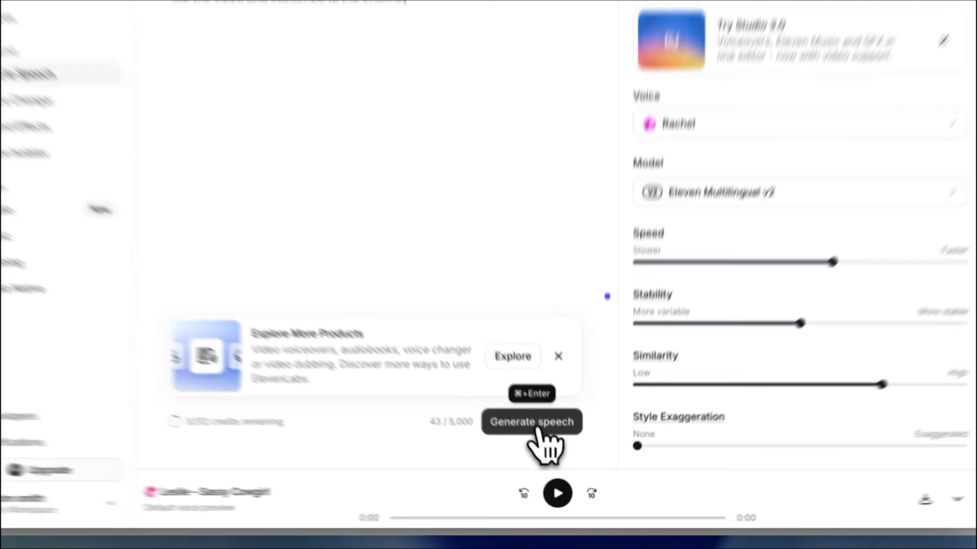
left_click(548, 446)
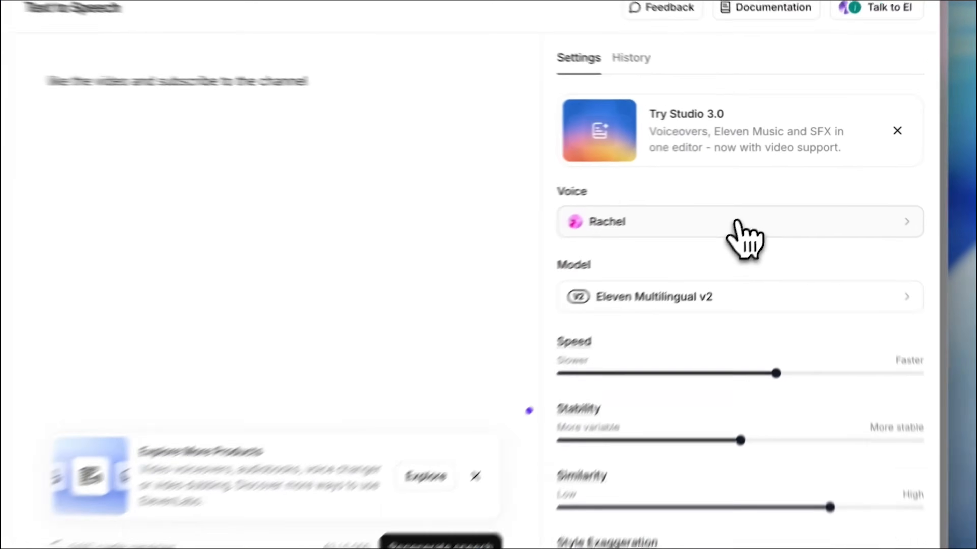
- Switch the speech voice to Karen and generate the same text
left_click(761, 201)
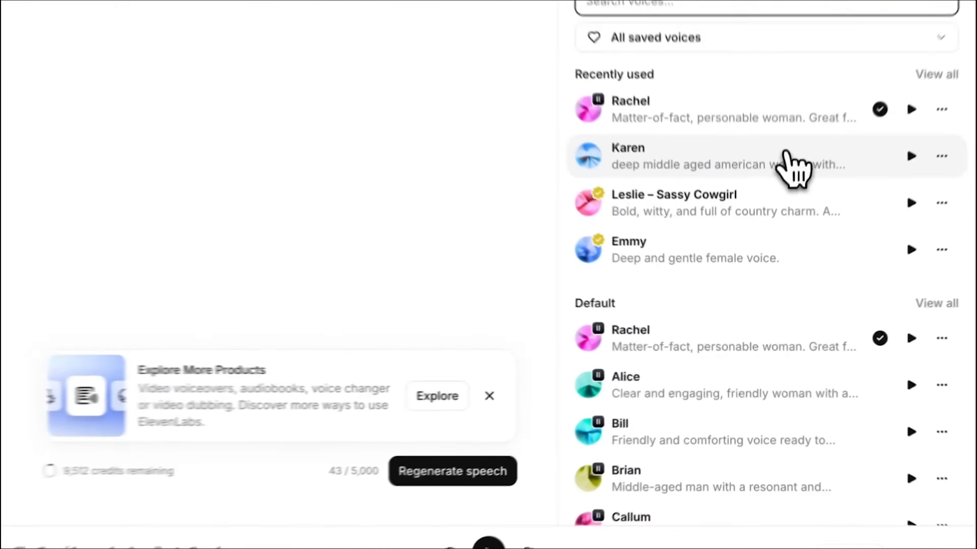
left_click(790, 165)
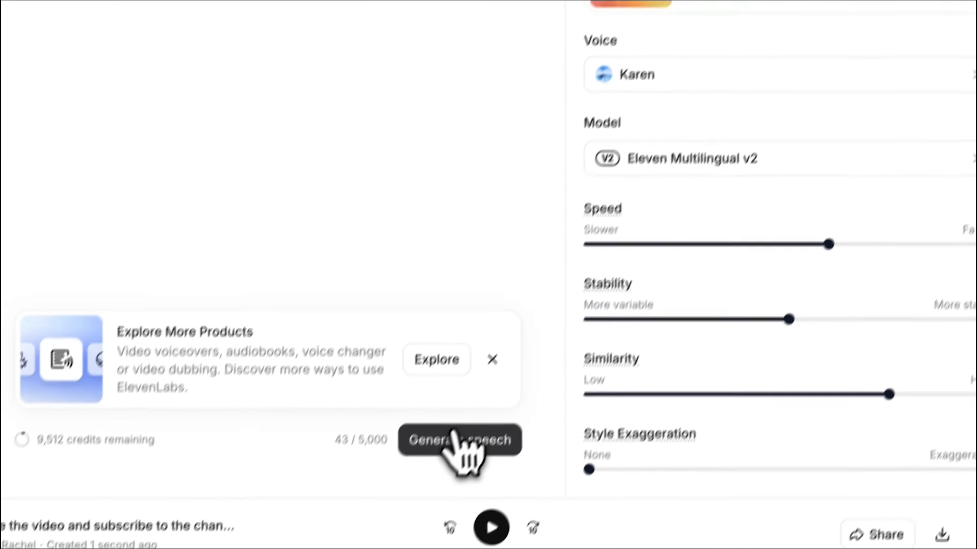
left_click(455, 433)
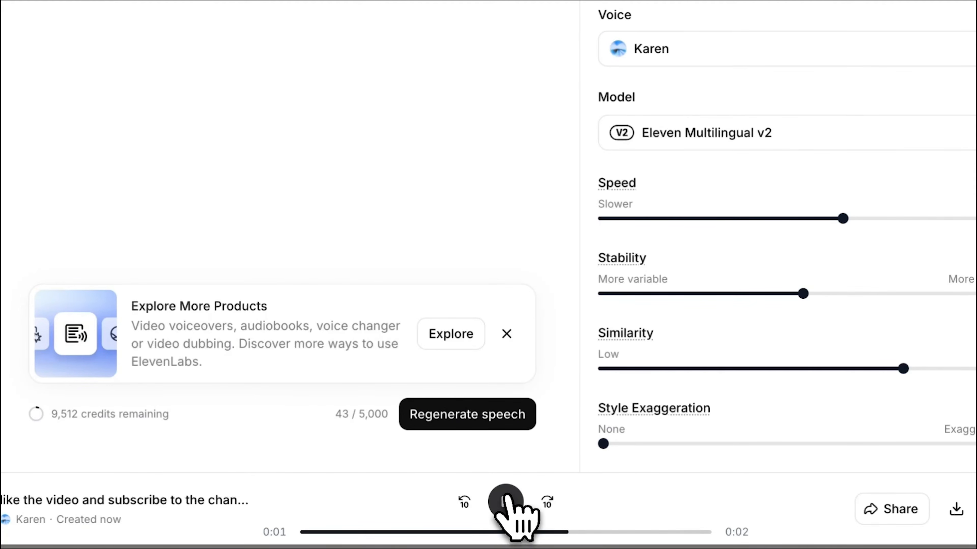
- Switch the speech voice to Leslie – Sassy Cowgirl, generate the same text and pause its playback
left_click(780, 54)
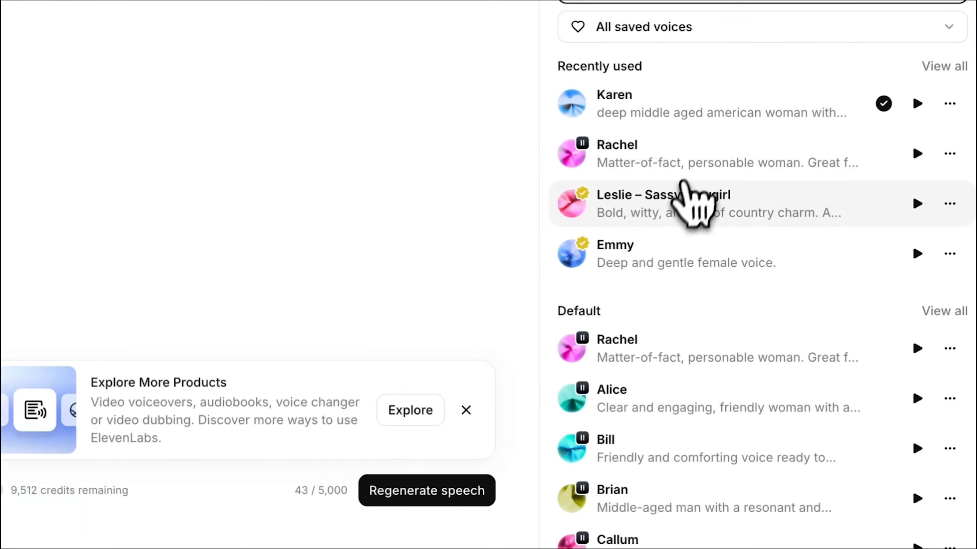
left_click(685, 184)
left_click(449, 491)
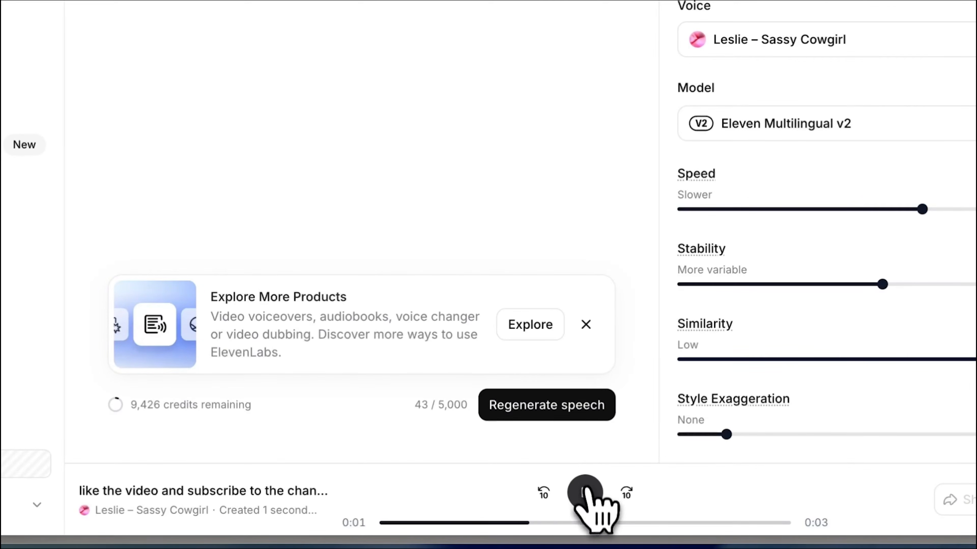
left_click(584, 494)
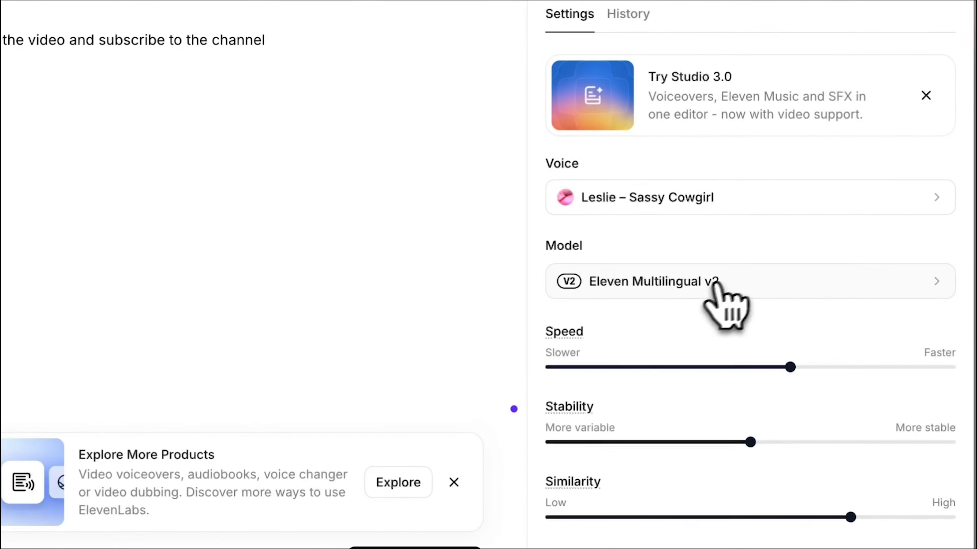
- Review the available speech models and keep Eleven Multilingual v2 as the model
left_click(800, 285)
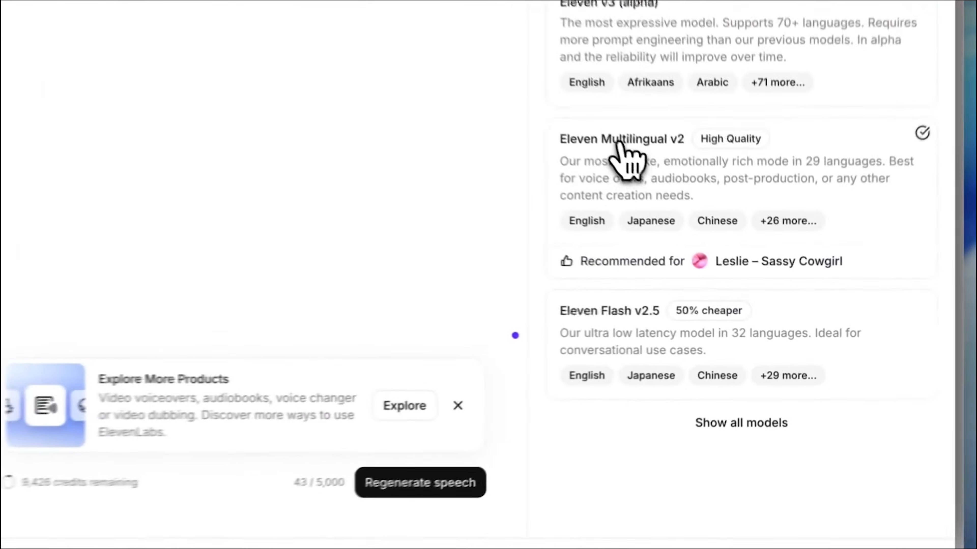
left_click(678, 208)
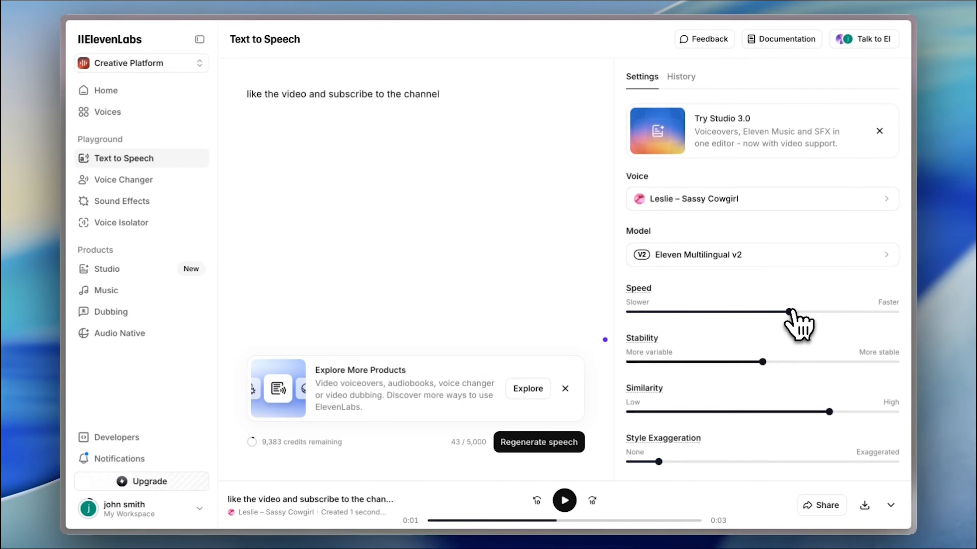
- Raise the speech speed to 1.12, regenerate the audio and pause its playback
left_click_drag(788, 312, 865, 316)
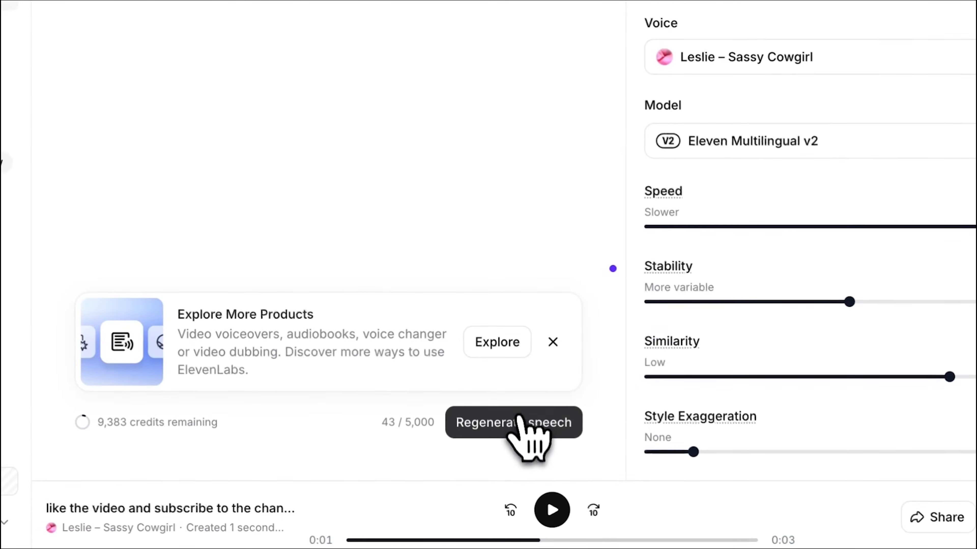
left_click(519, 419)
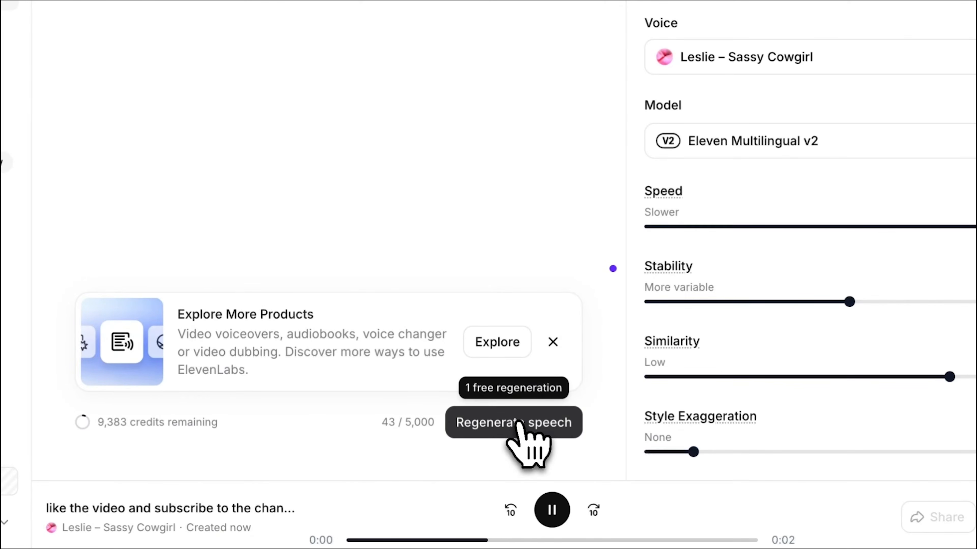
left_click(551, 509)
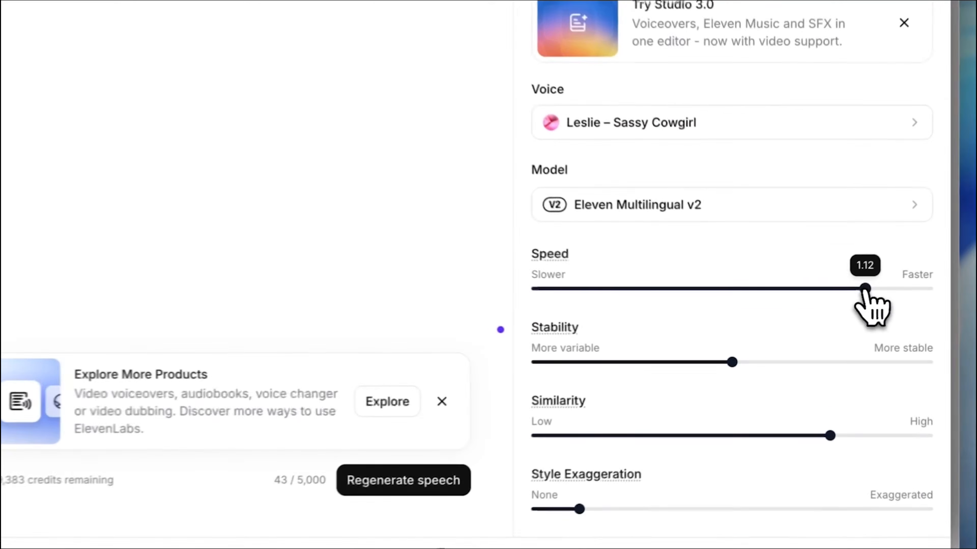
- Regenerate the speech at a speed of 0.77 and return the speed to its original setting
left_click_drag(853, 313, 740, 316)
left_click_drag(696, 295, 586, 292)
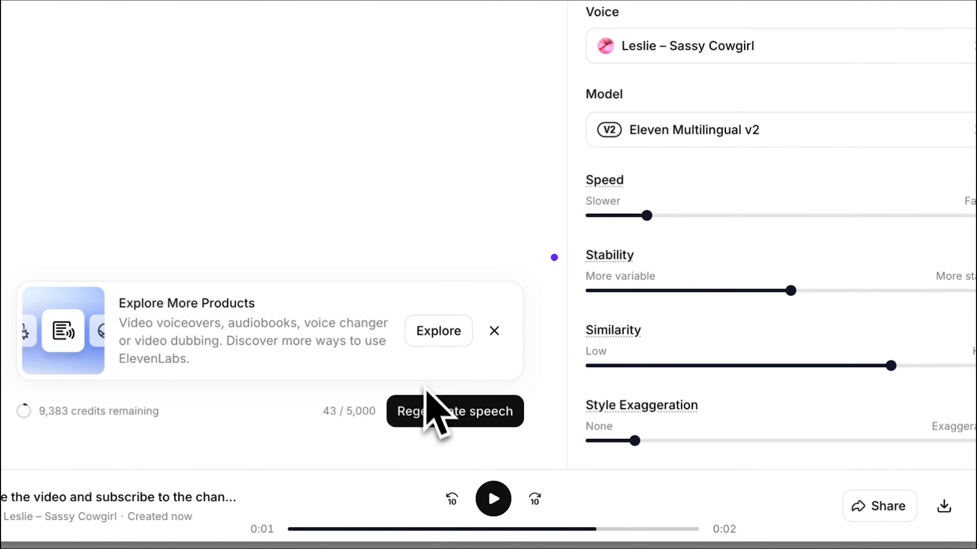
left_click(454, 414)
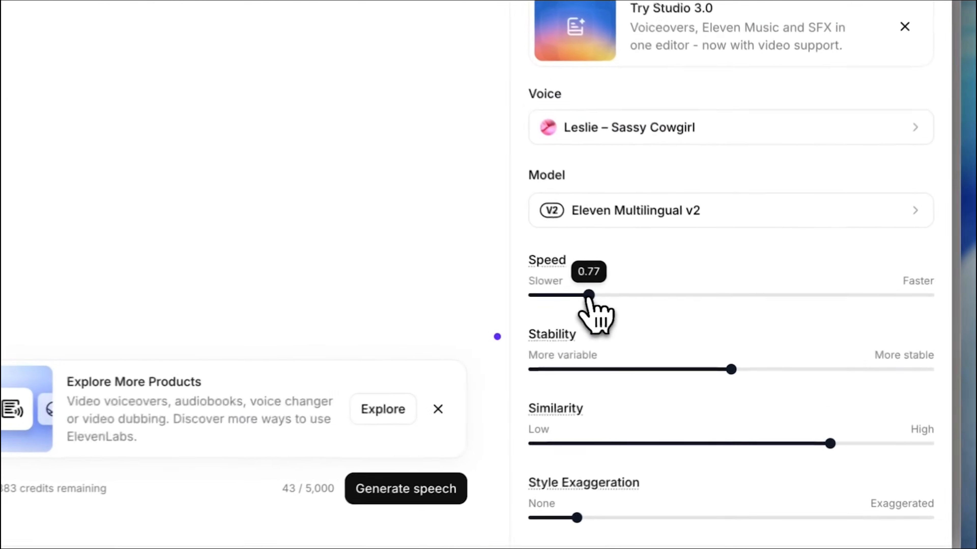
left_click_drag(668, 311, 769, 295)
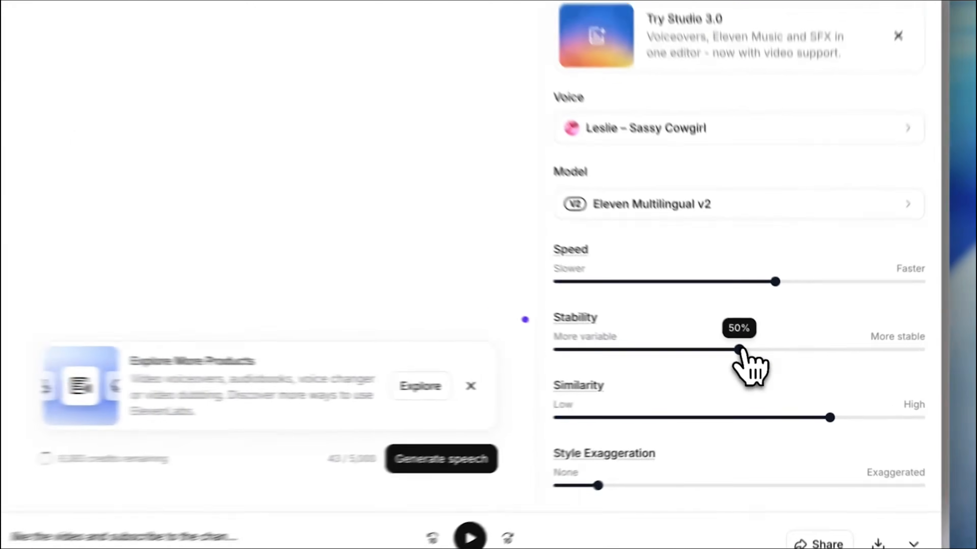
- Raise the stability to 94% and generate the speech
left_click_drag(764, 362, 881, 362)
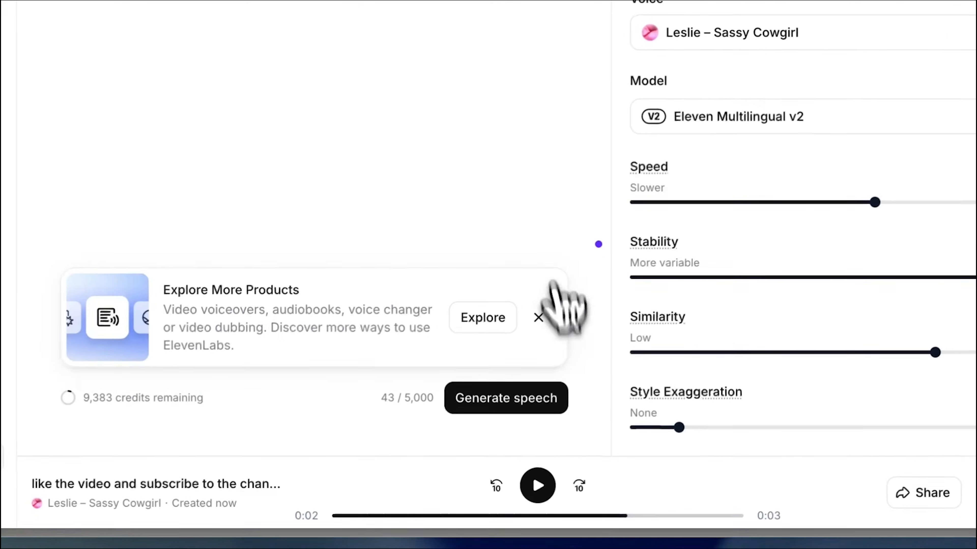
left_click(507, 397)
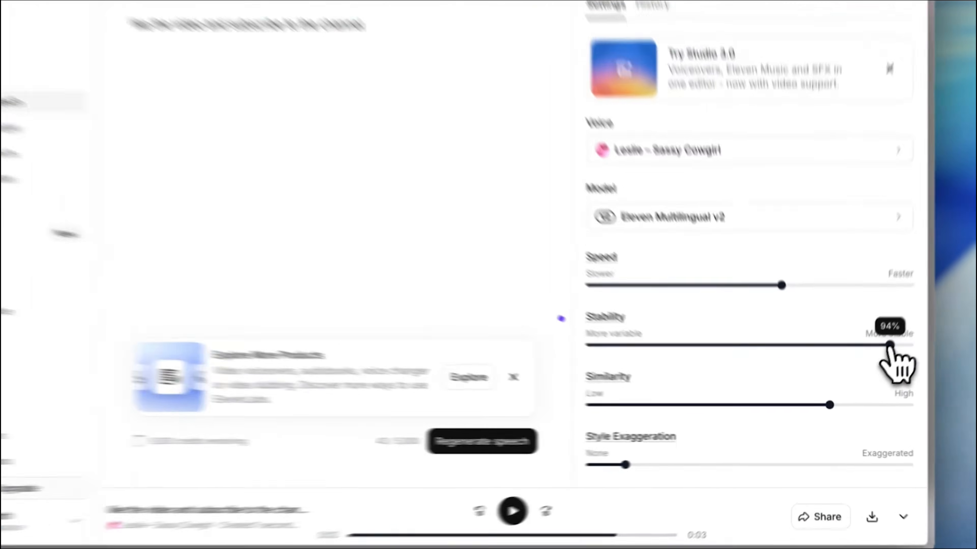
- Regenerate the speech with the stability lowered to 12% and return the stability to 50%
left_click_drag(879, 363, 679, 363)
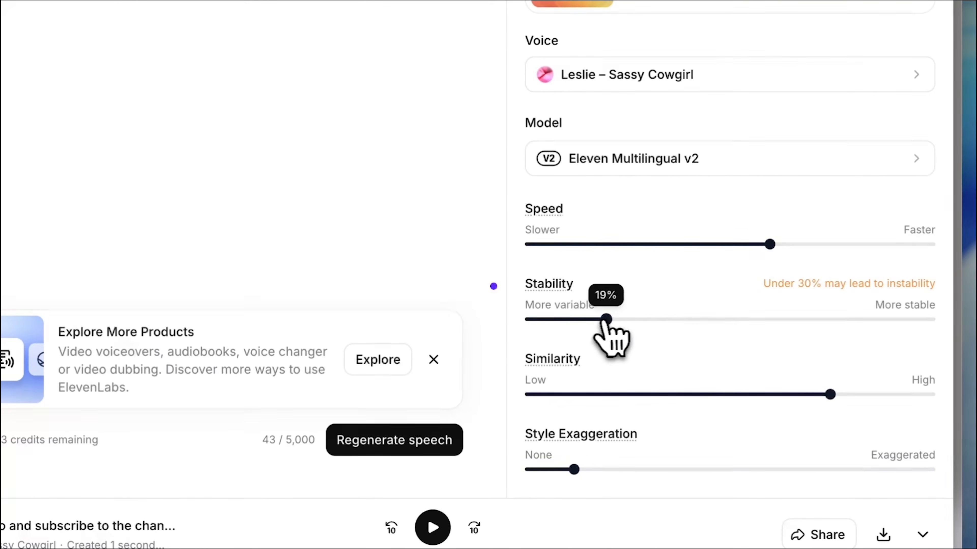
left_click_drag(606, 320, 578, 322)
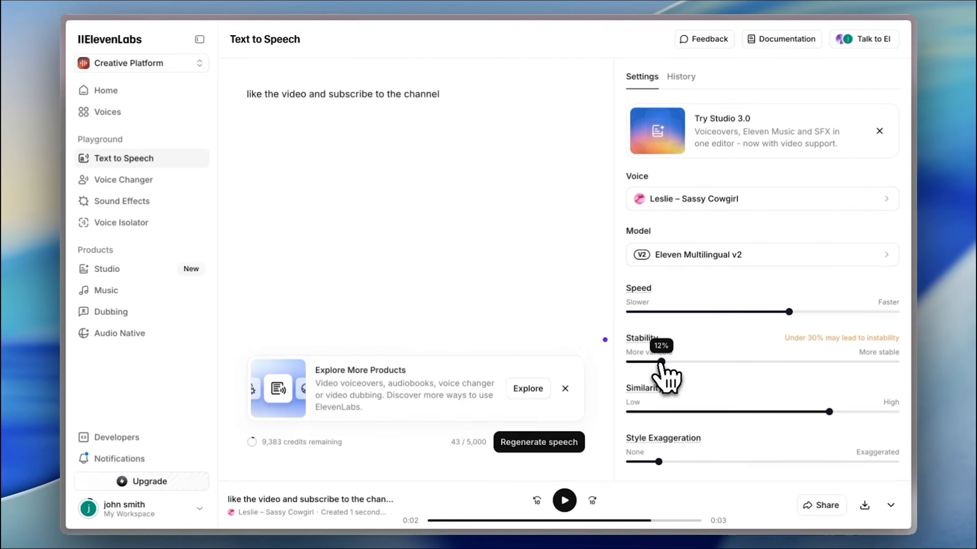
left_click(539, 445)
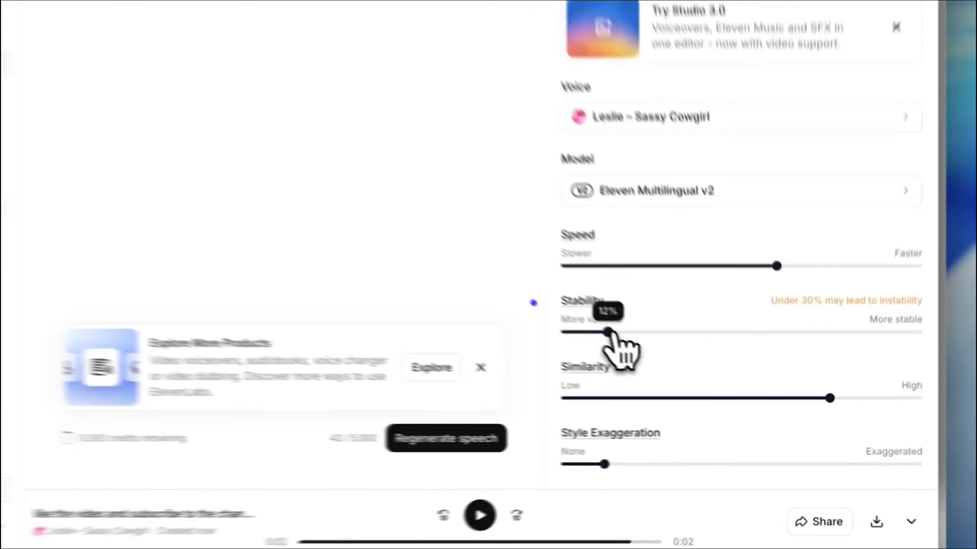
left_click_drag(669, 363, 761, 362)
mouse_move(727, 318)
left_mouse_down()
mouse_move(739, 318)
mouse_move(731, 319)
left_mouse_up()
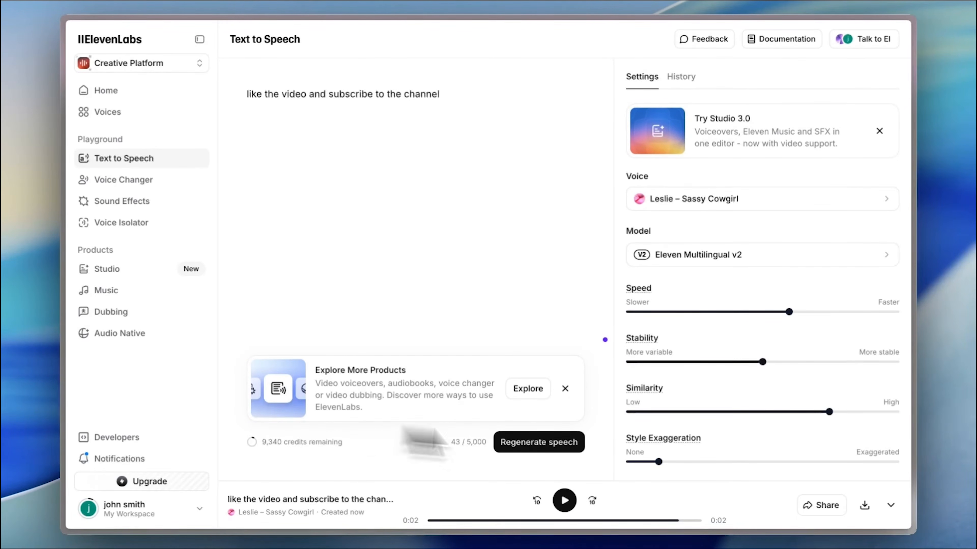
- Raise the similarity to nearly its maximum, regenerate the speech and pause its playback
mouse_move(829, 413)
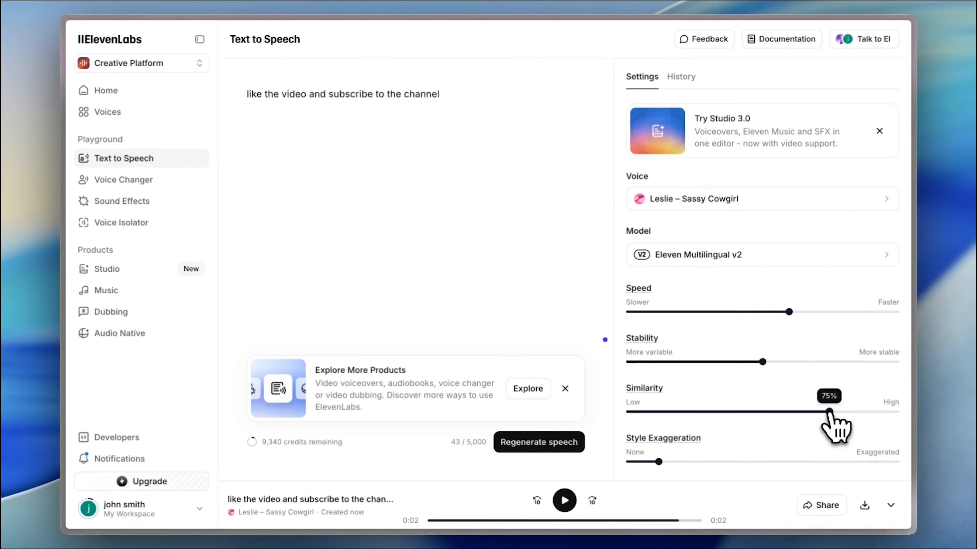
left_click_drag(829, 412, 914, 382)
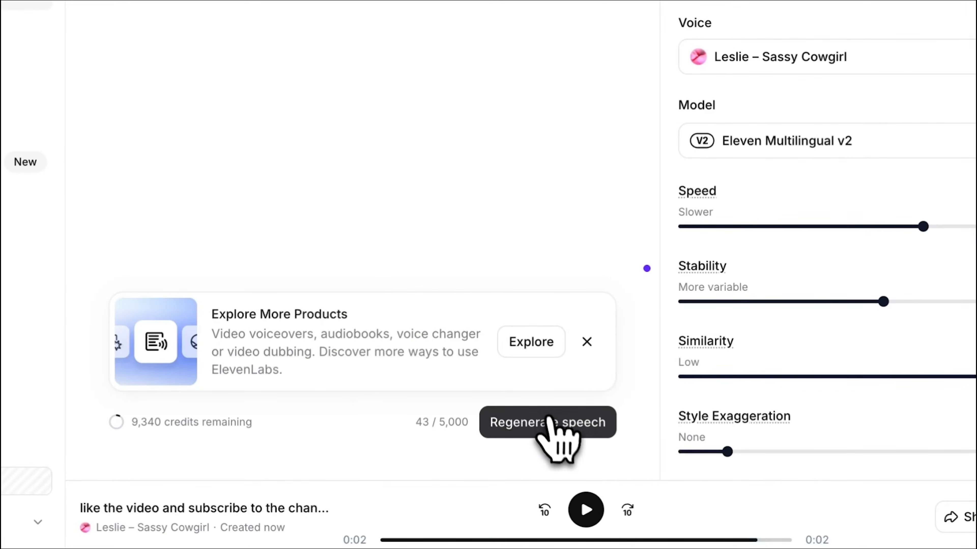
left_click(550, 421)
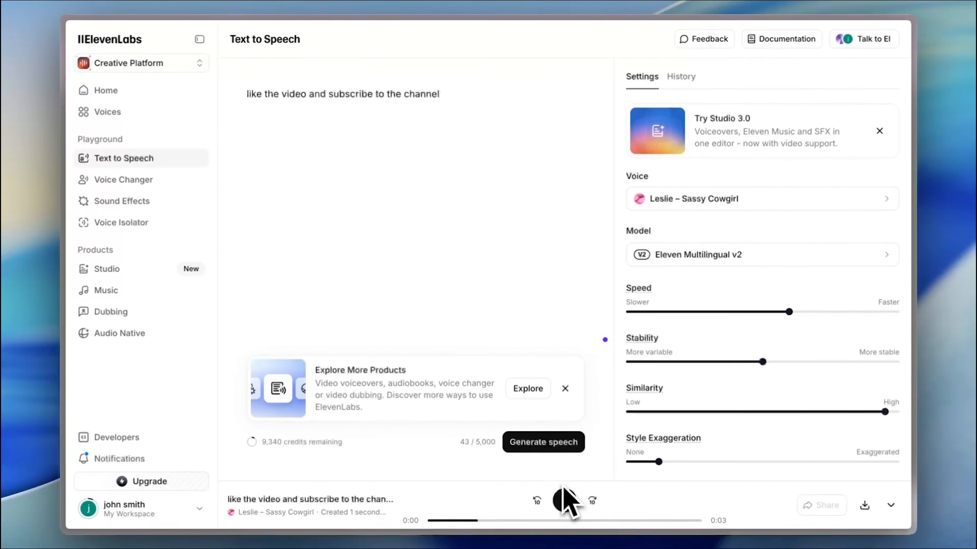
left_click(564, 499)
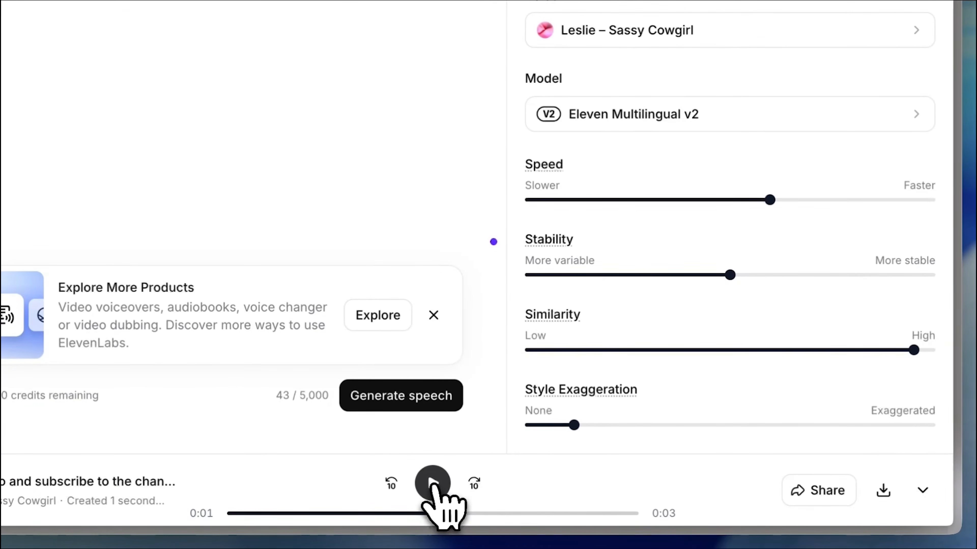
- Lower the similarity to 10% and generate the speech again
left_click_drag(910, 349, 570, 350)
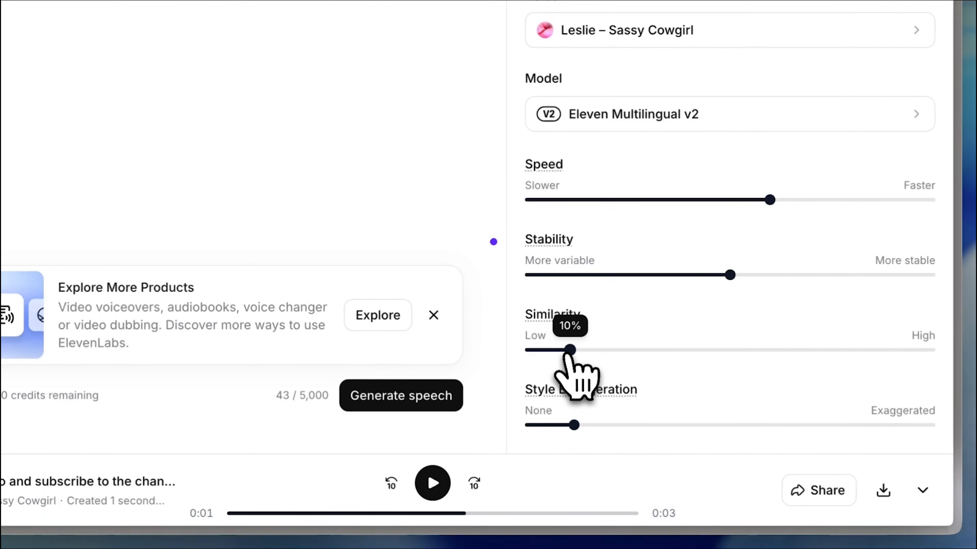
mouse_move(572, 317)
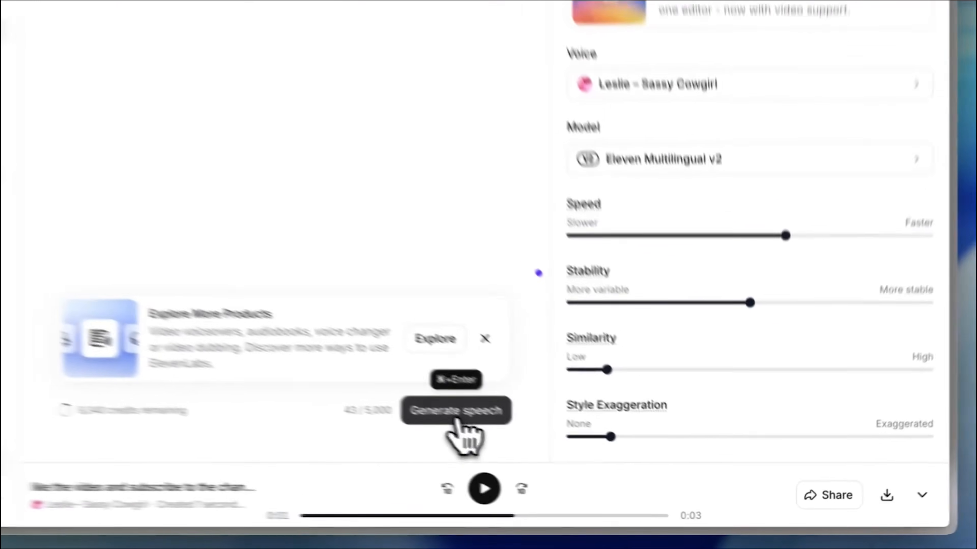
left_click(543, 446)
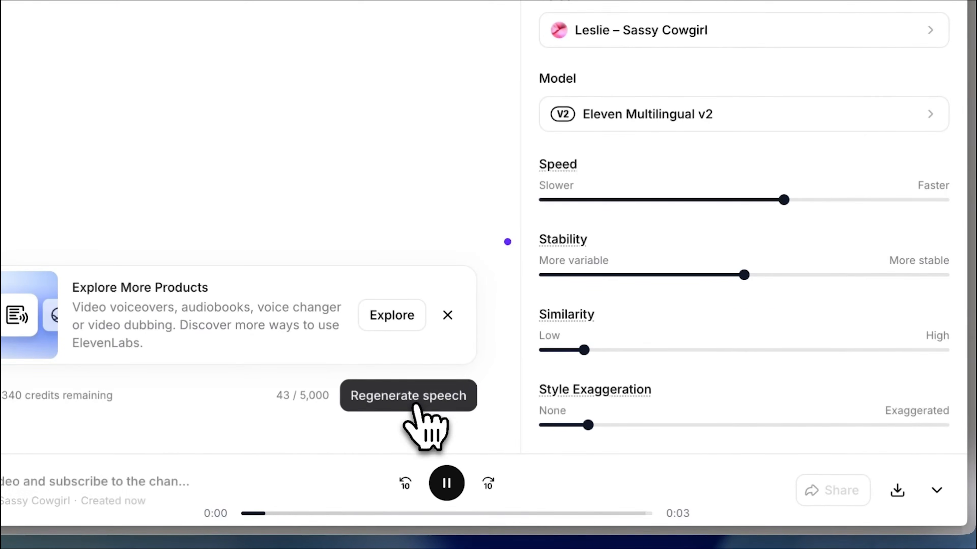
- Pause the speech playback and raise the similarity to about three quarters of its range
left_click(450, 481)
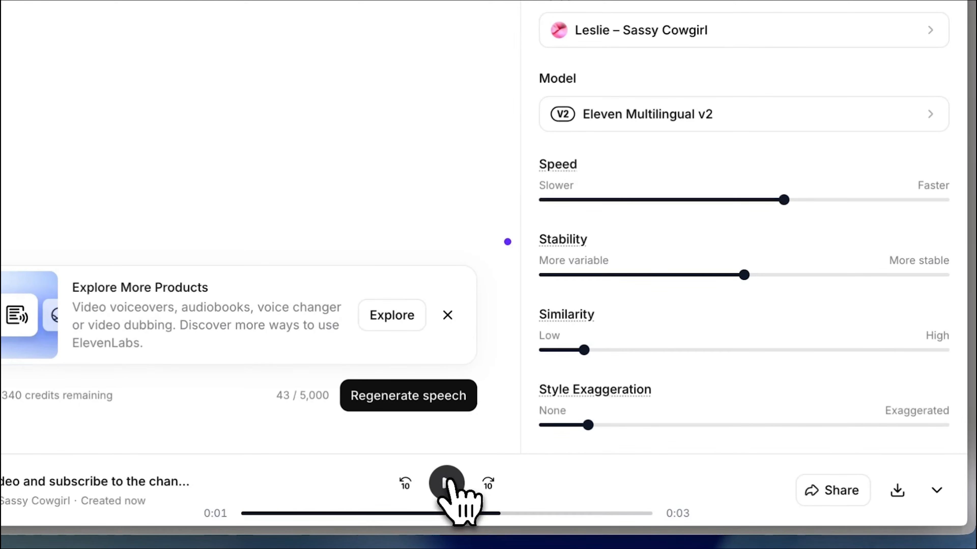
mouse_move(587, 351)
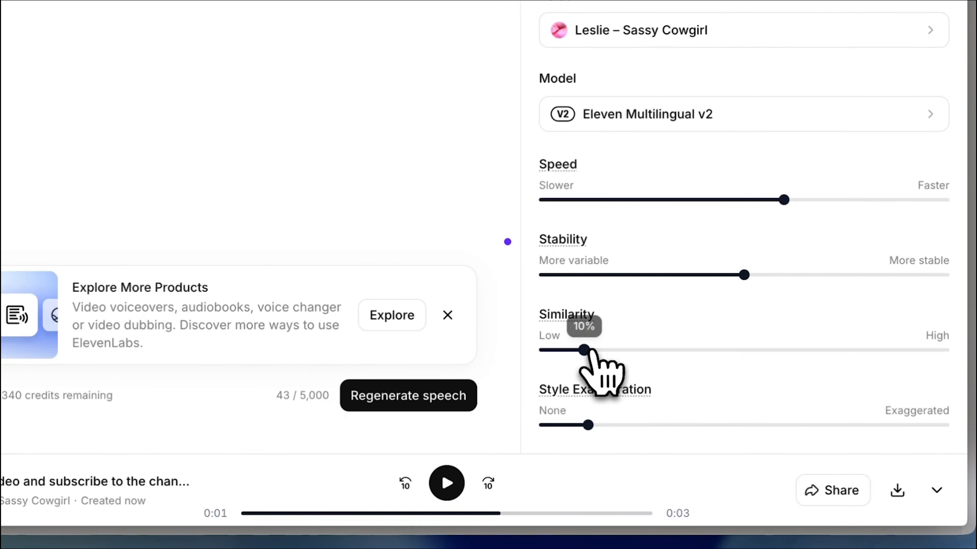
left_click_drag(587, 351, 843, 351)
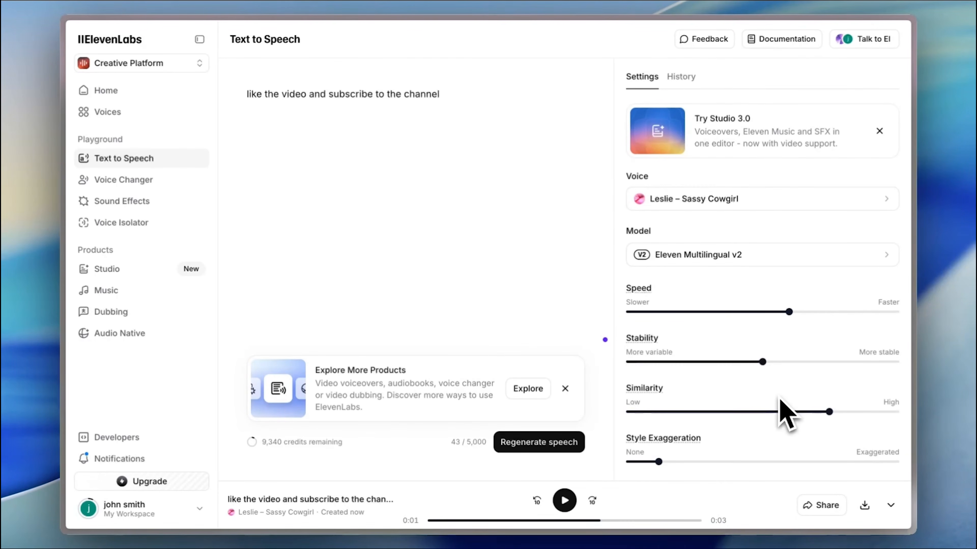
- Raise the style exaggeration to about 71%, regenerate the speech and pause its playback
scroll(685, 440, "down", 2)
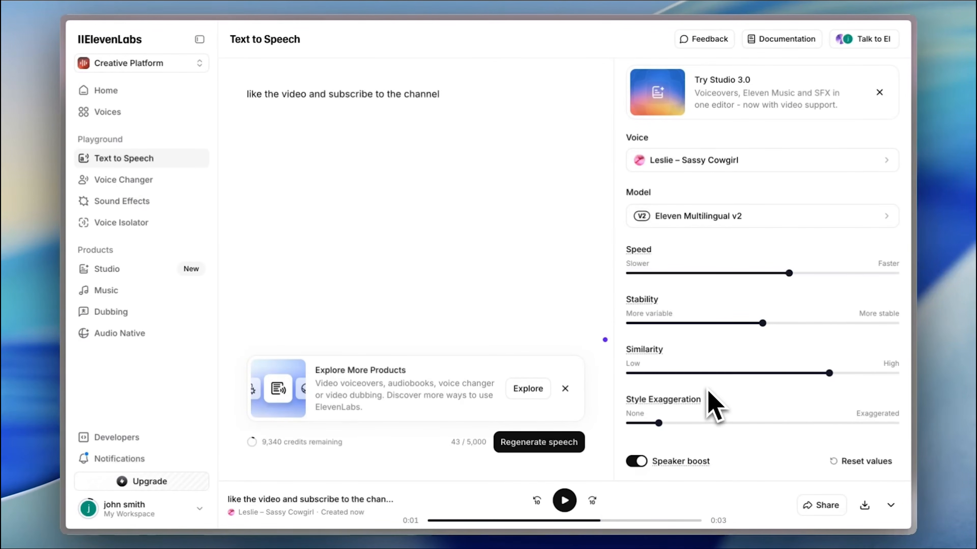
mouse_move(658, 422)
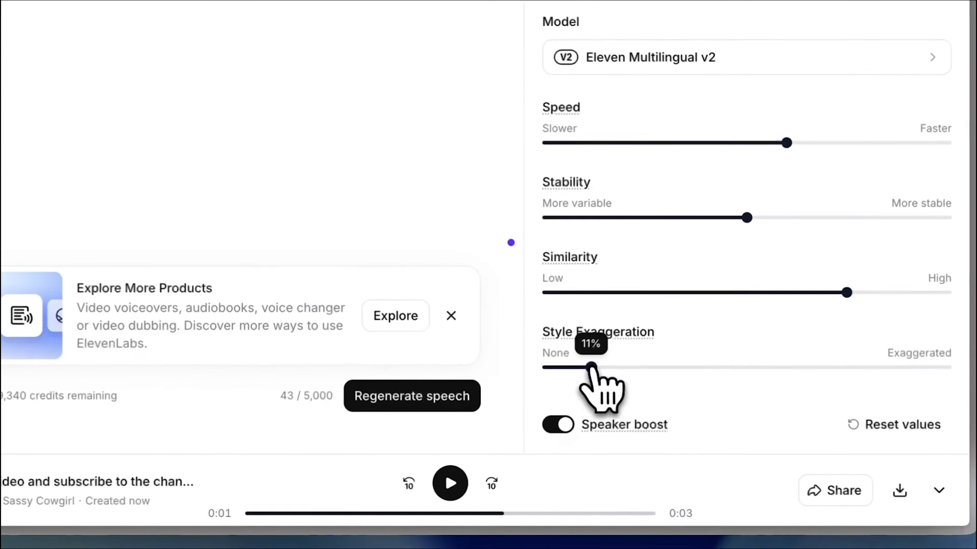
left_click_drag(658, 423, 819, 423)
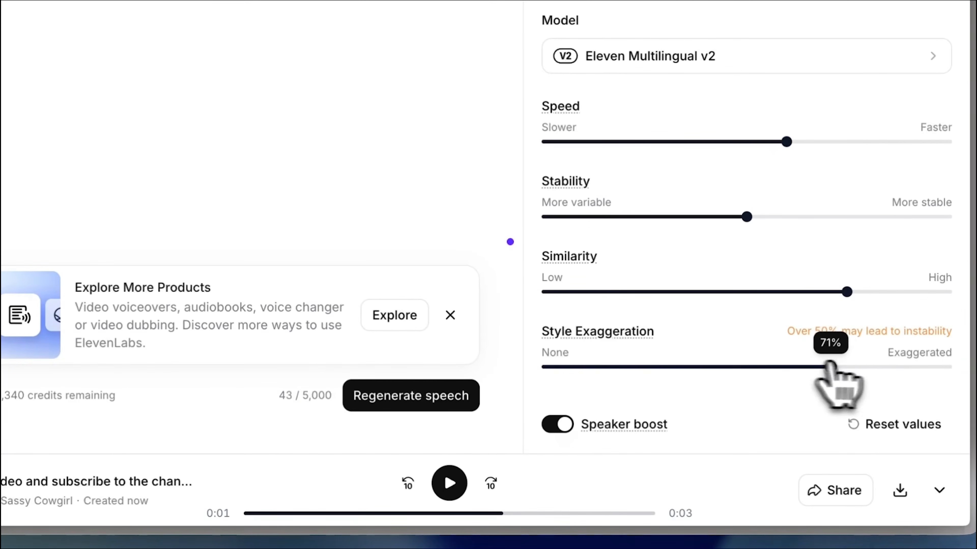
left_click_drag(829, 363, 839, 363)
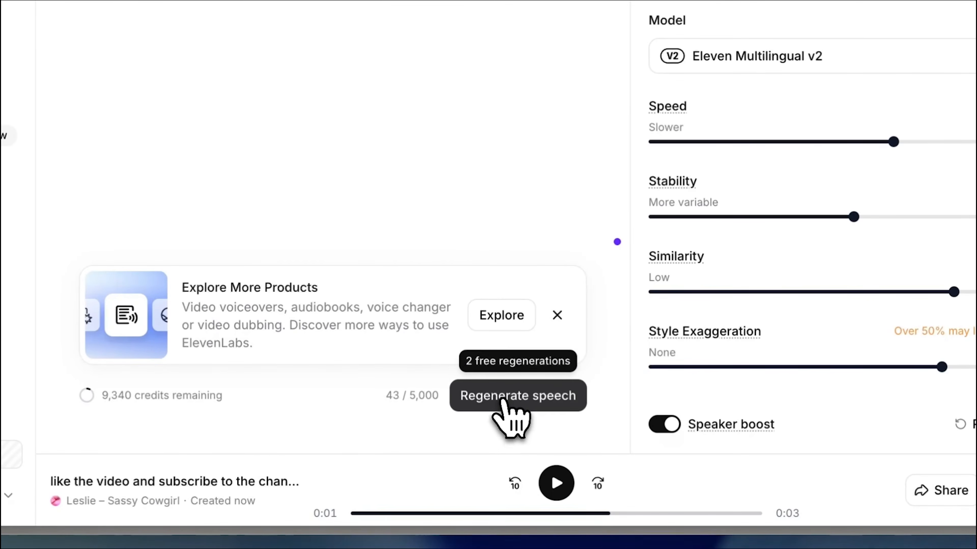
left_click(503, 400)
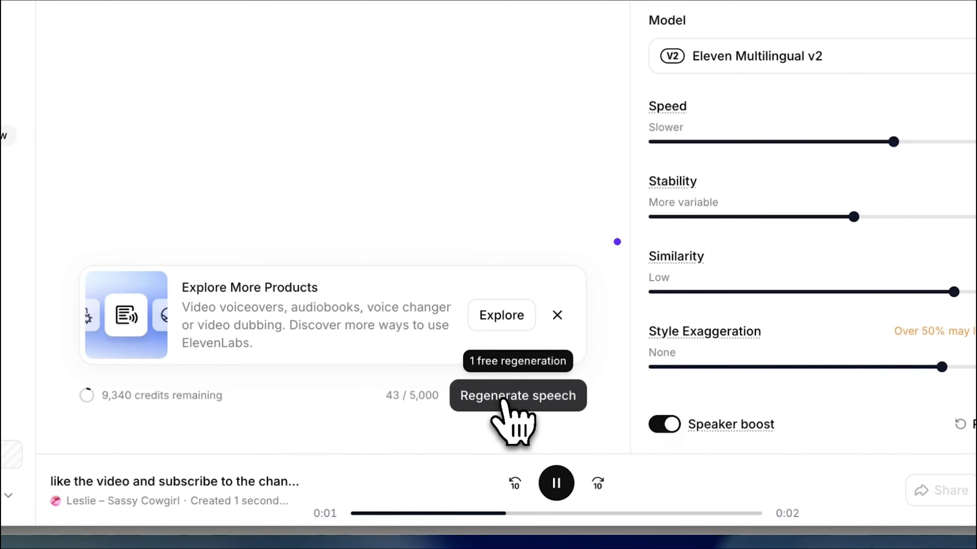
left_click(558, 486)
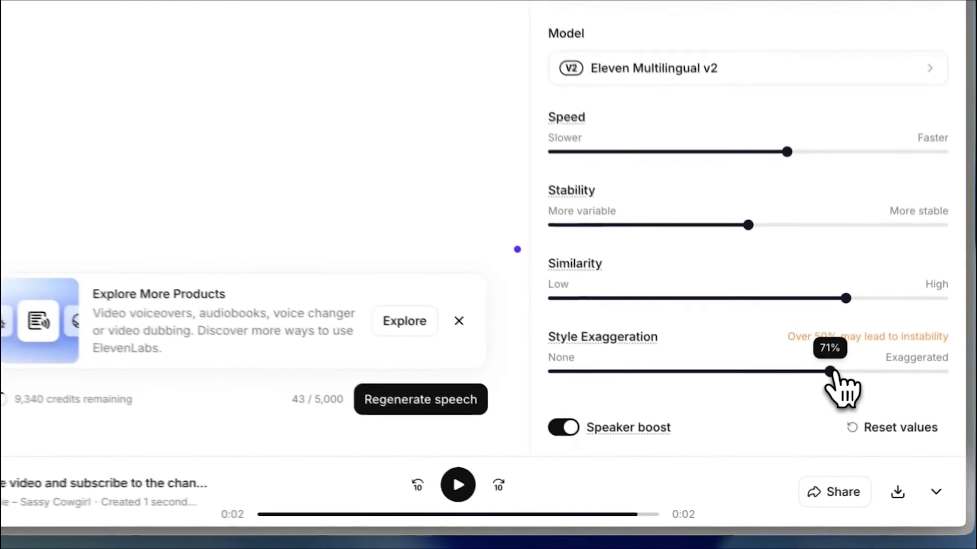
- Lower the style exaggeration to 9%, generate the speech again and pause its playback
left_click_drag(821, 423, 655, 423)
left_click_drag(586, 365, 579, 369)
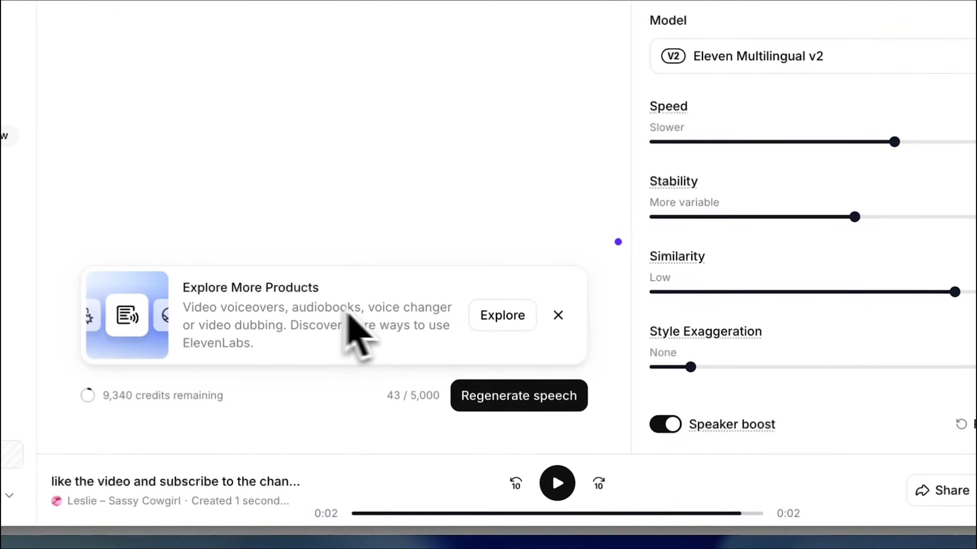
left_click(517, 400)
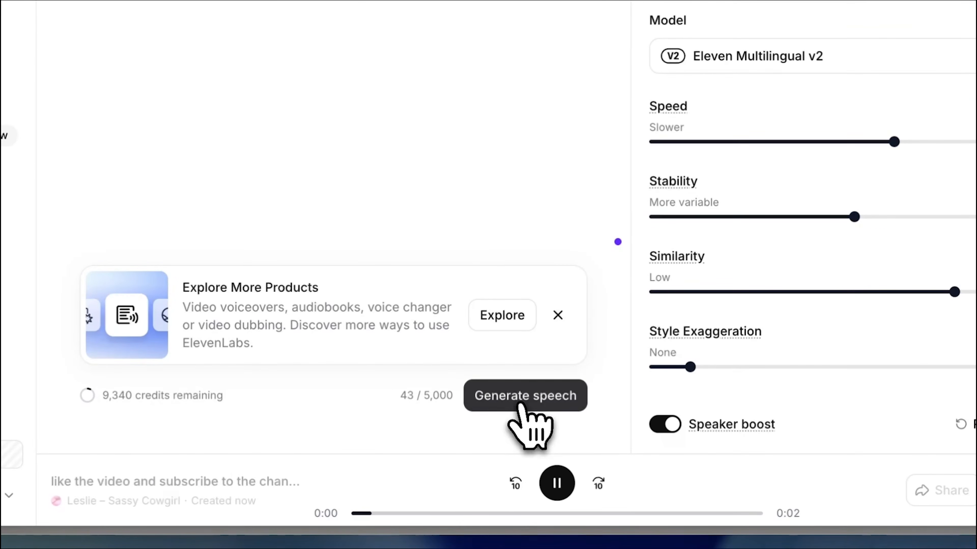
left_click(564, 482)
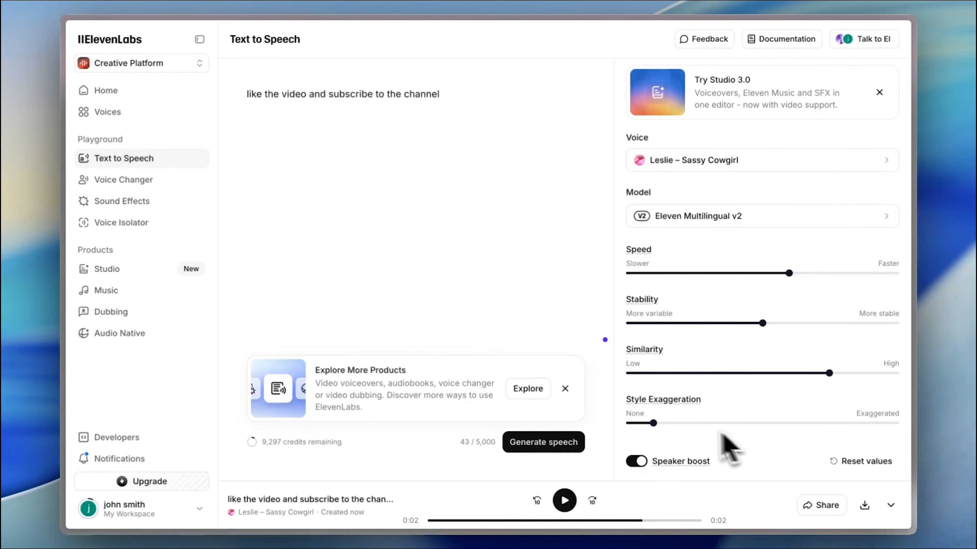
- Raise the style exaggeration to about the middle of its range and switch the model to Eleven v3 (alpha)
mouse_move(653, 425)
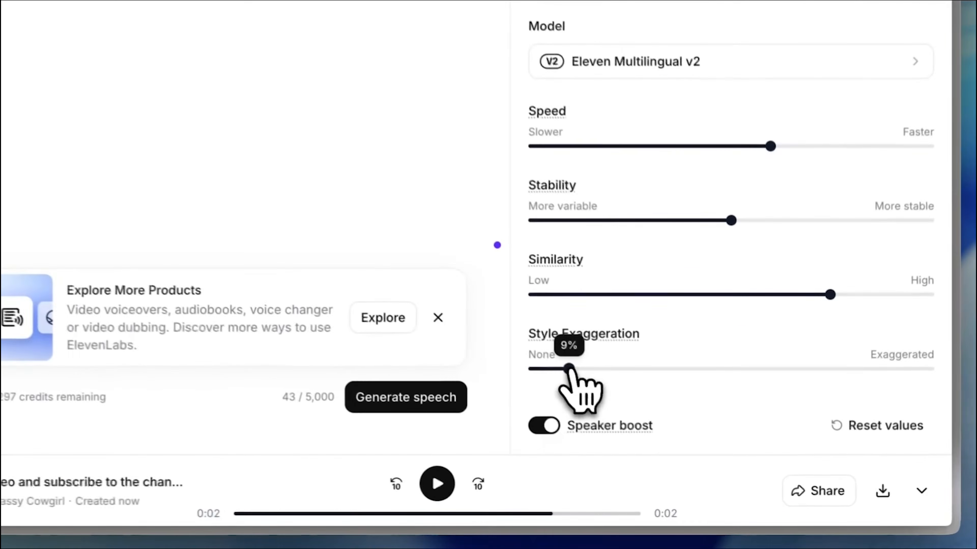
left_click_drag(568, 368, 730, 368)
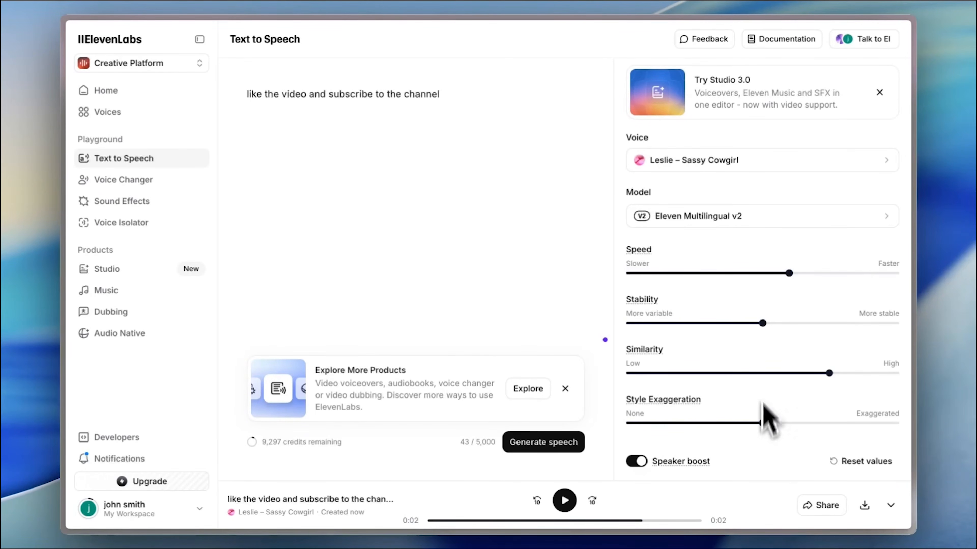
left_click(774, 220)
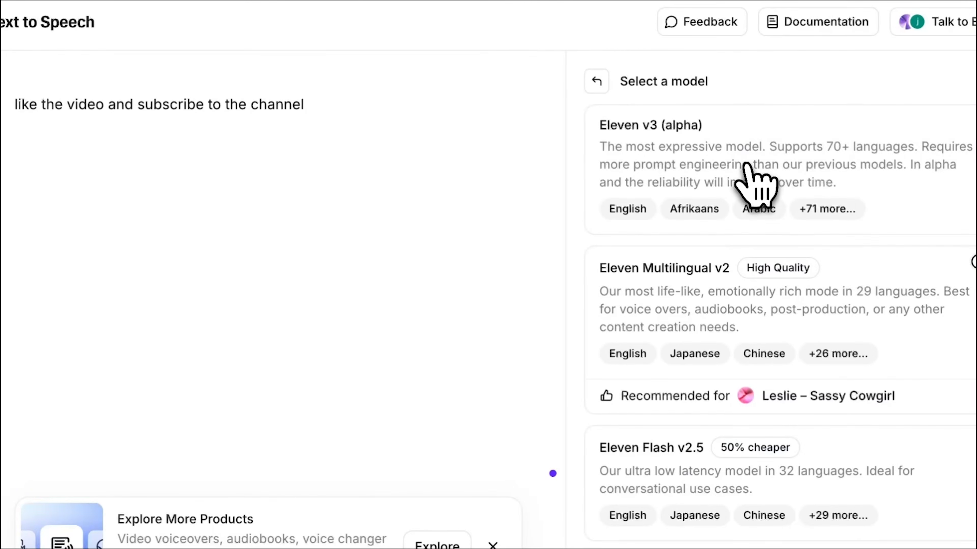
left_click(750, 177)
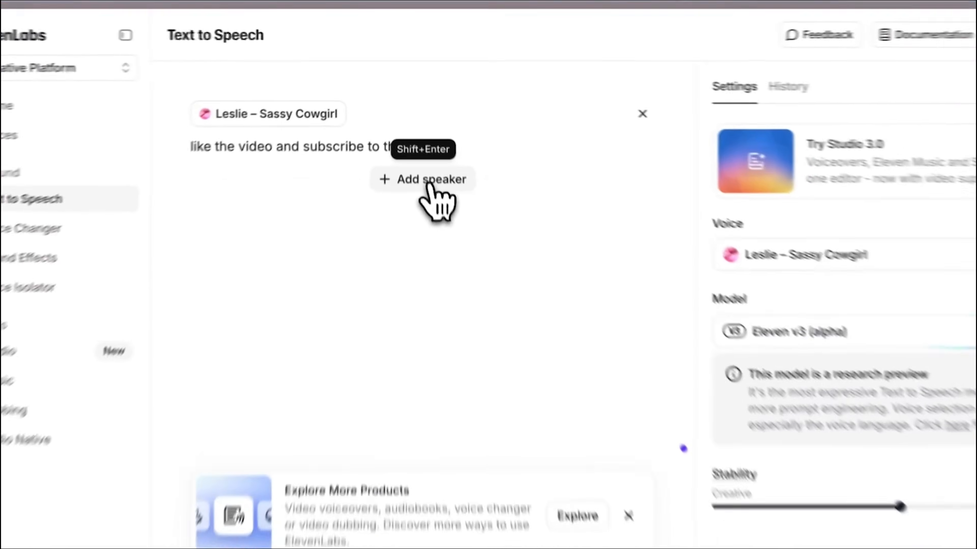
- Add a second speaker below the first line and assign it the Chris voice
left_click(420, 145)
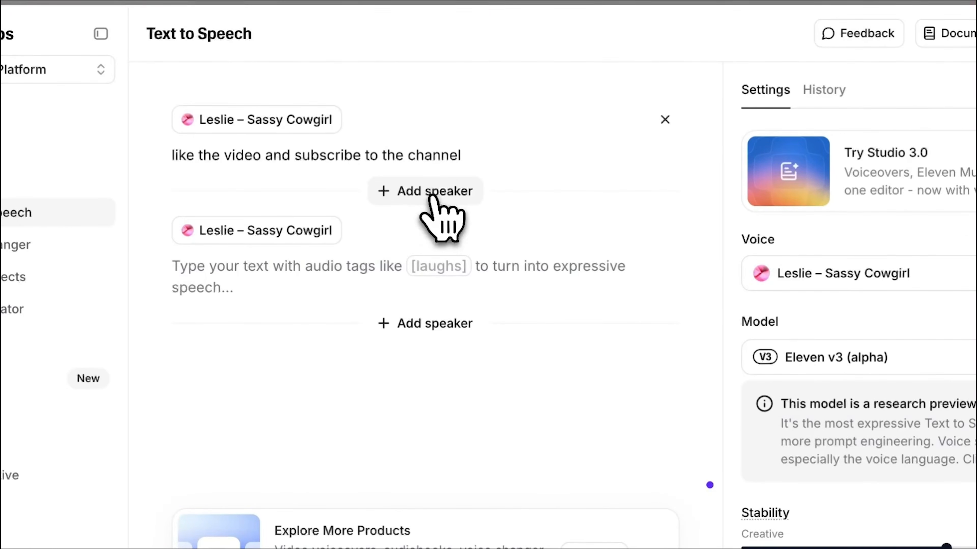
left_click(254, 235)
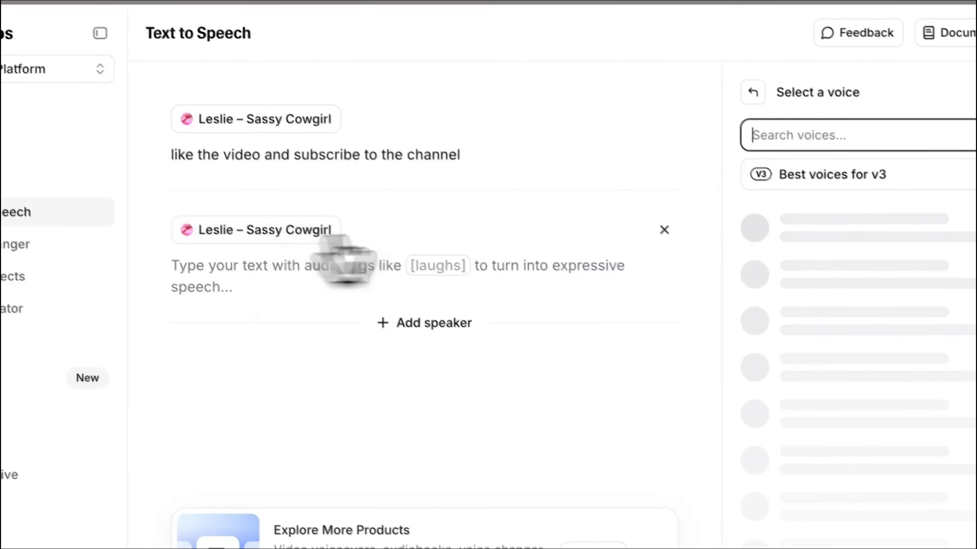
left_click(712, 158)
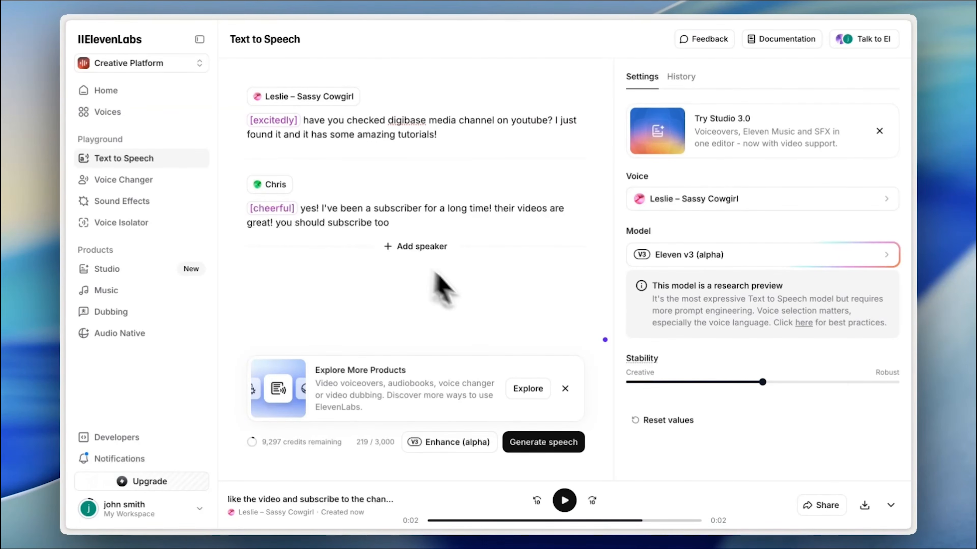
- Generate speech for the two-speaker dialogue with the excitedly and cheerful tags, and play Generation 2
left_click(550, 446)
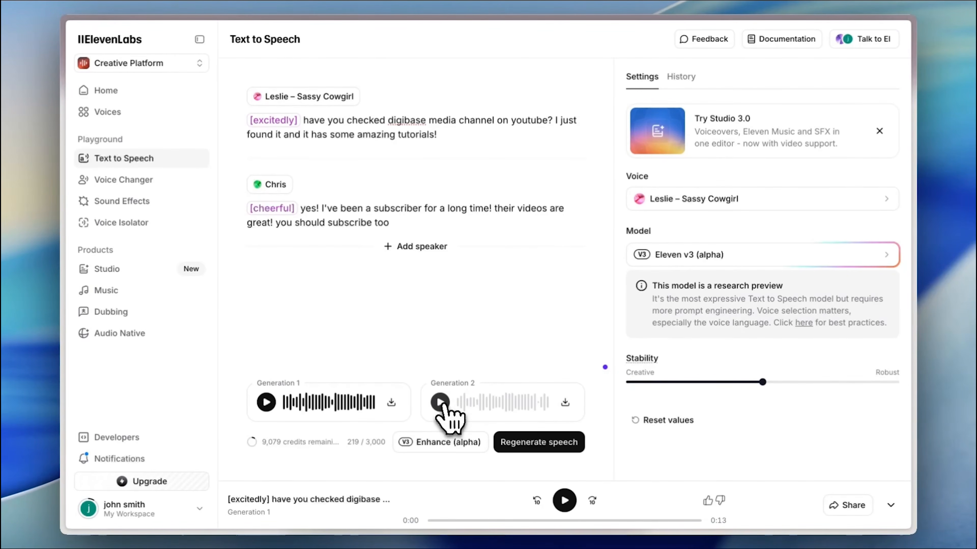
left_click(440, 402)
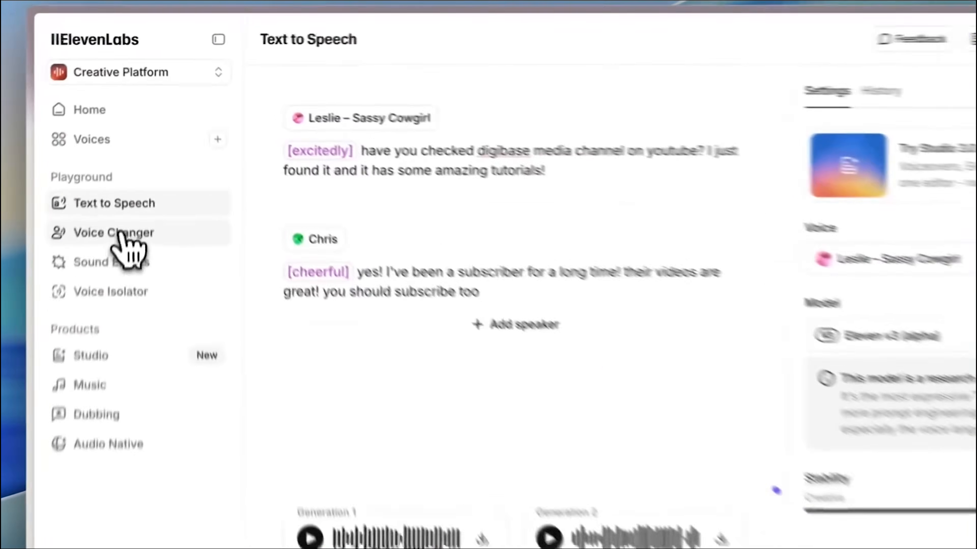
- Record a live audio clip of about 8 seconds in Voice Changer and play part of it back
left_click(133, 180)
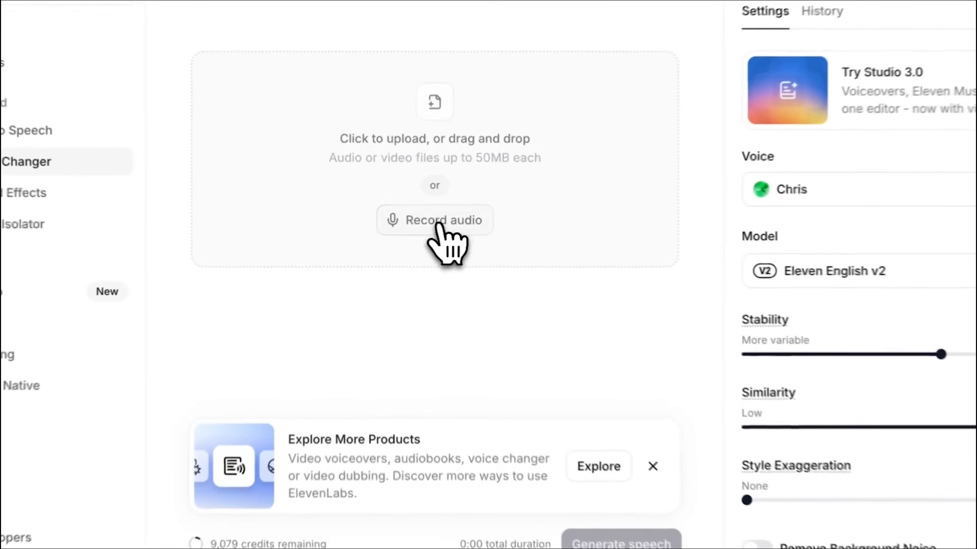
left_click(419, 222)
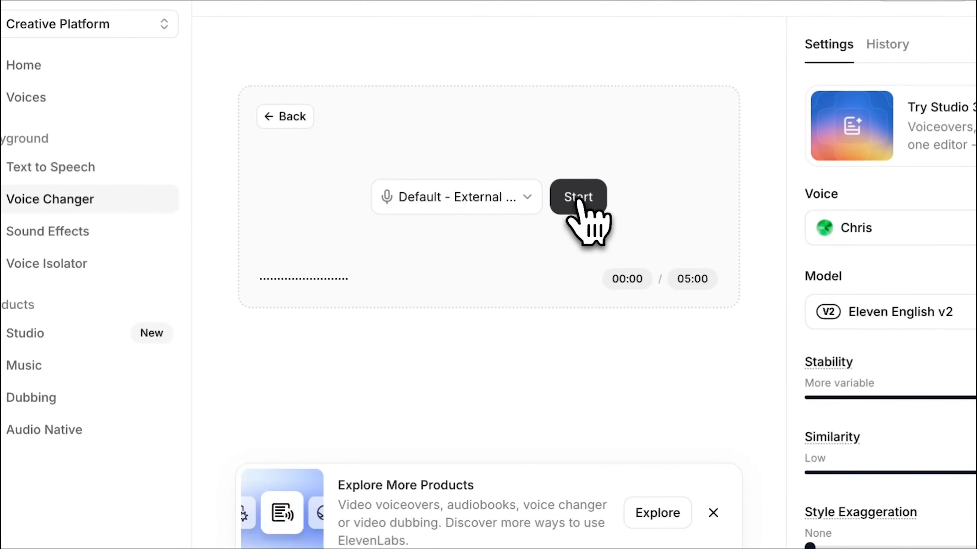
left_click(577, 202)
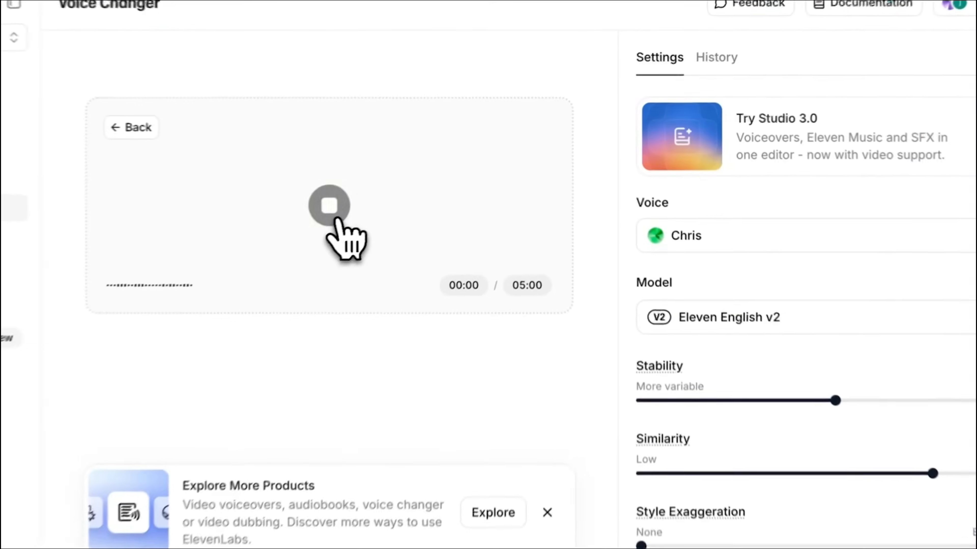
left_click(416, 178)
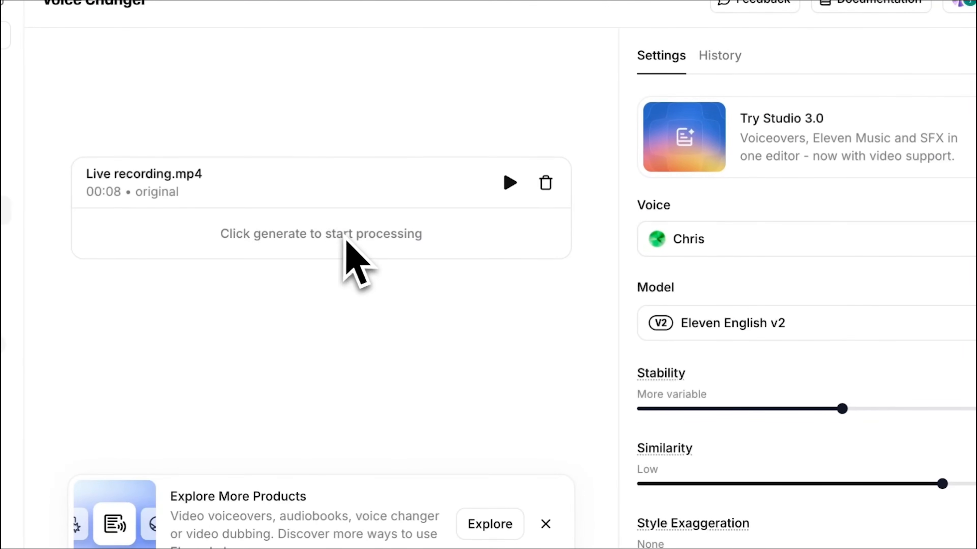
left_click(511, 184)
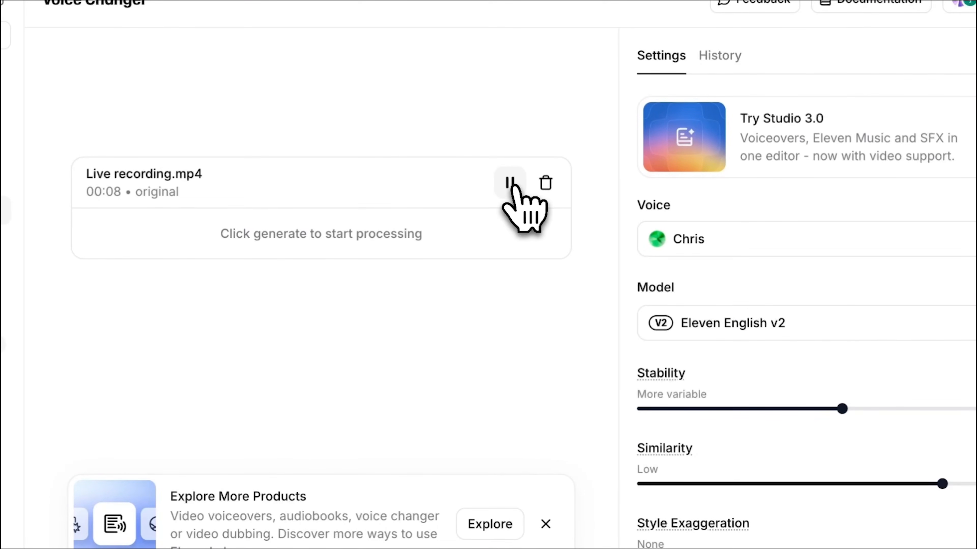
left_click(510, 184)
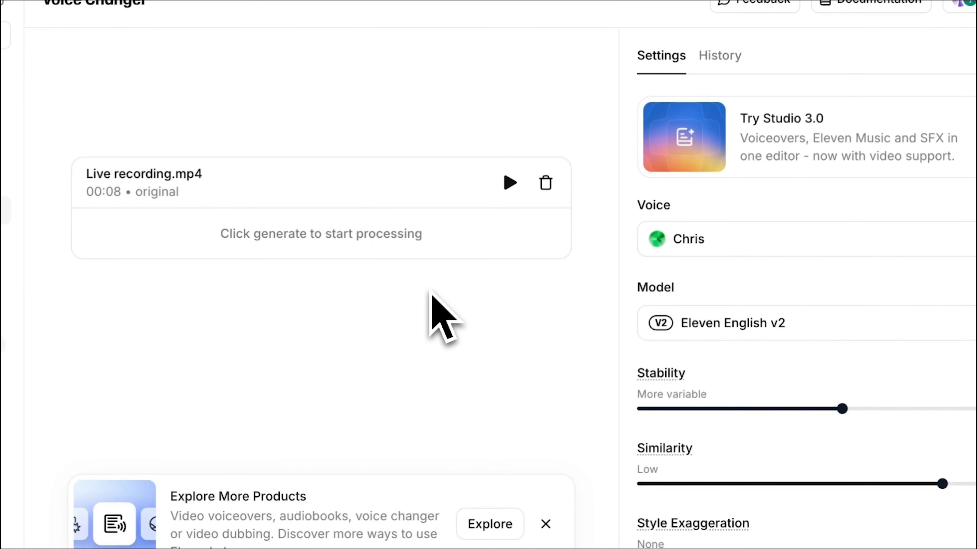
- Filter the voice list to all saved voices and choose Leslie – Sassy Cowgirl for the recording
left_click(856, 246)
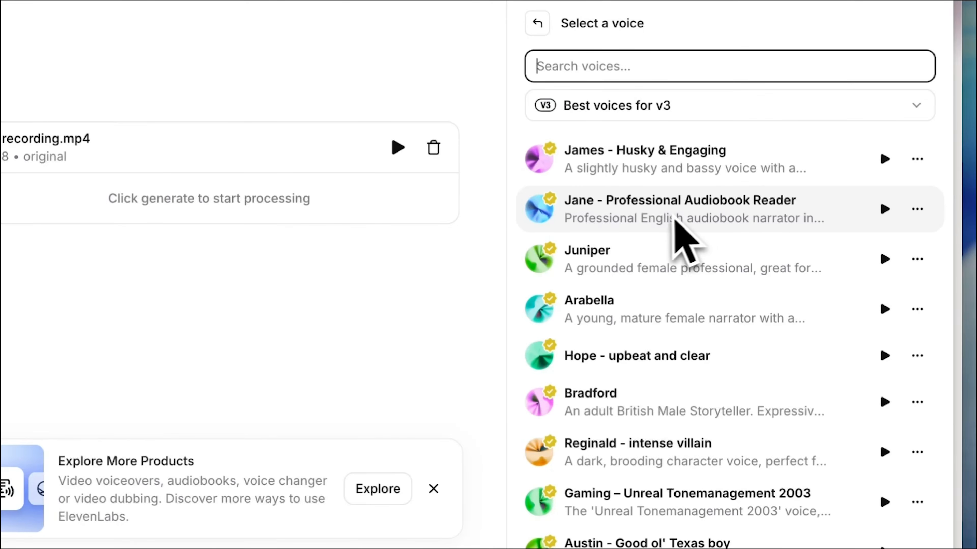
scroll(676, 225, "down", 10)
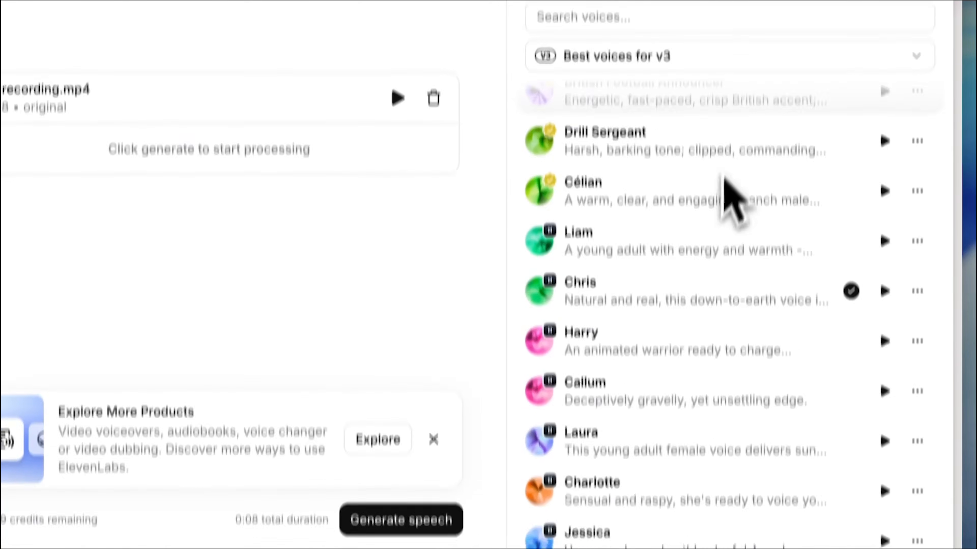
left_click(917, 107)
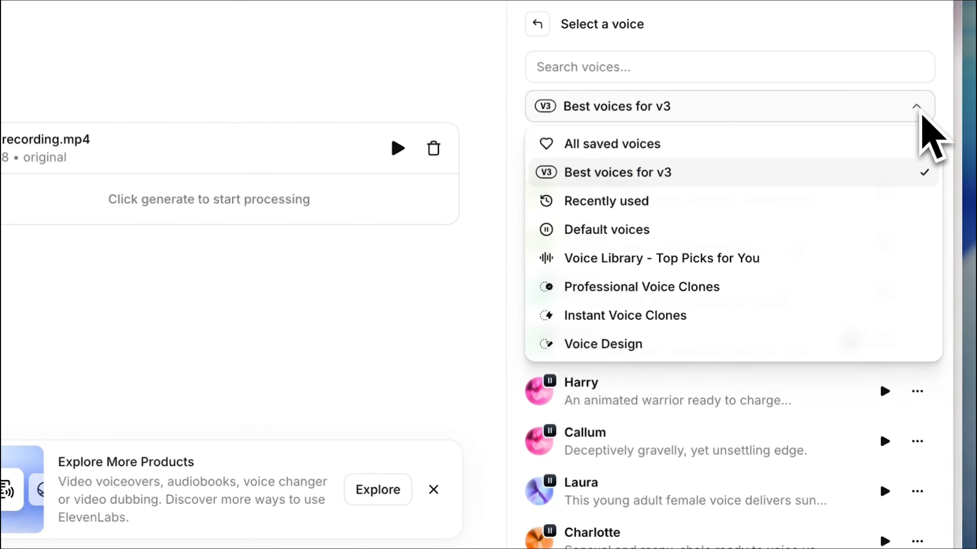
left_click(639, 144)
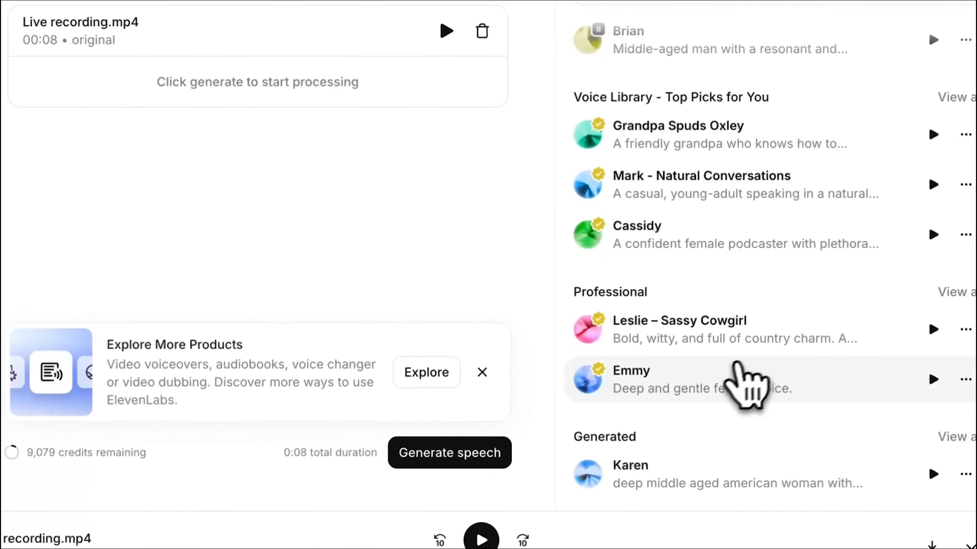
left_click(719, 329)
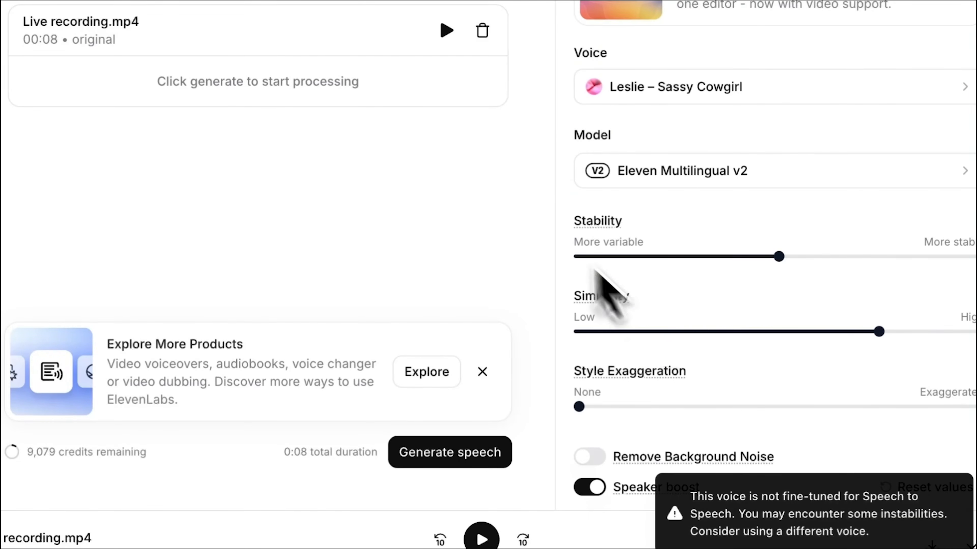
- Convert the live recording to the selected voice and pause the playback of the result
left_click(450, 453)
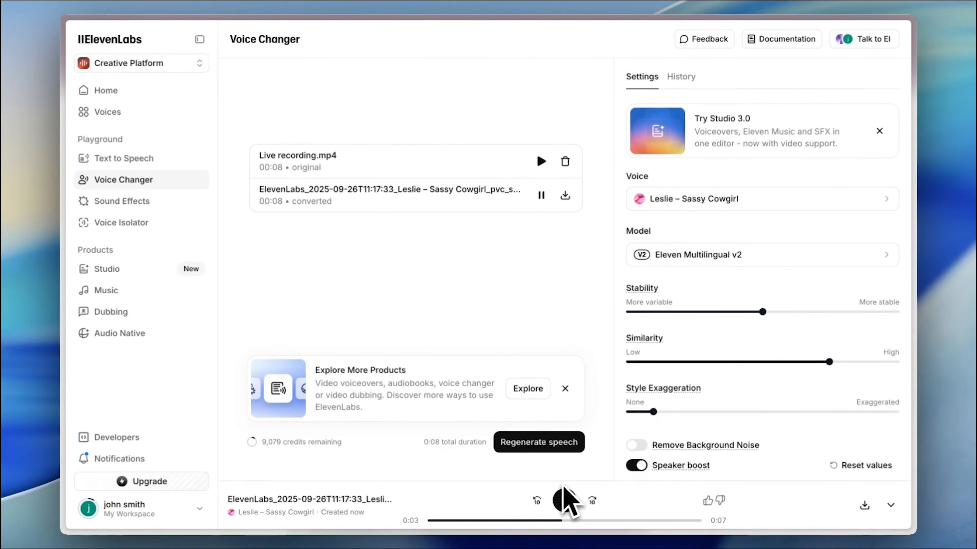
left_click(564, 500)
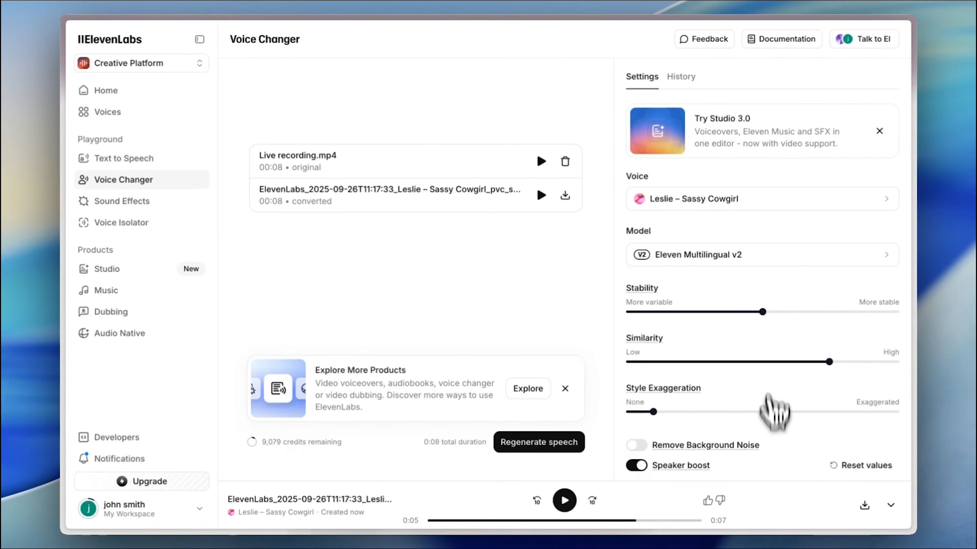
mouse_move(698, 447)
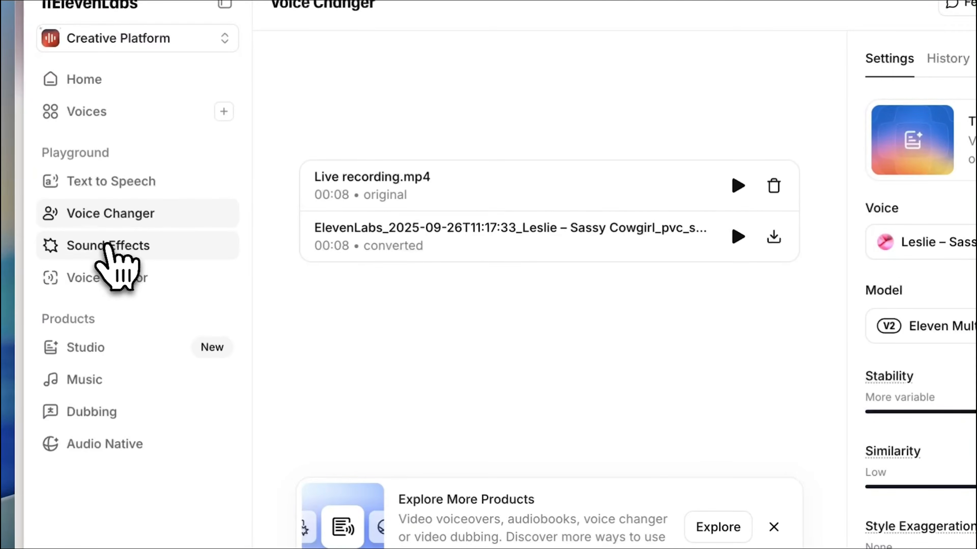
- Open Sound Effects, dismiss the what's-new notice, and play the "opening an old door" and "heart beat" samples
left_click(107, 246)
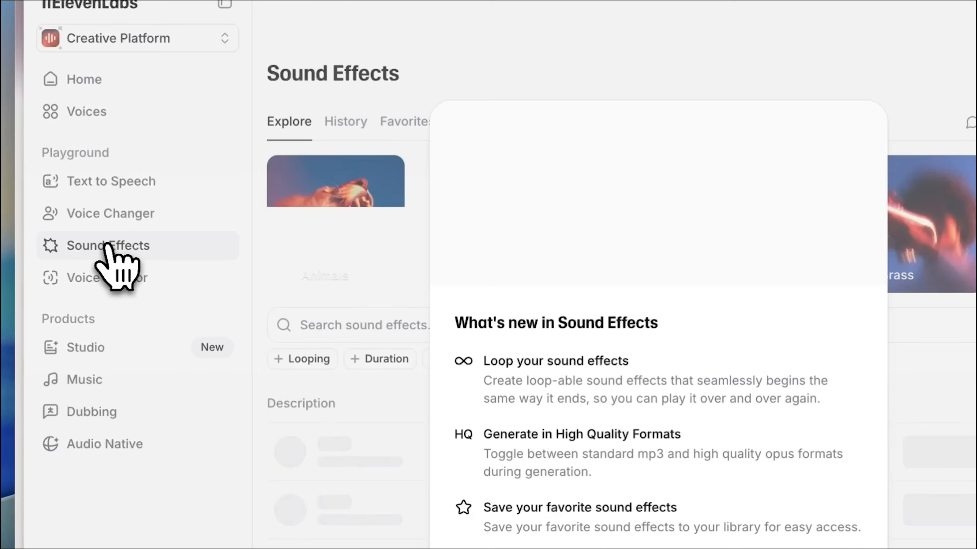
left_click(601, 445)
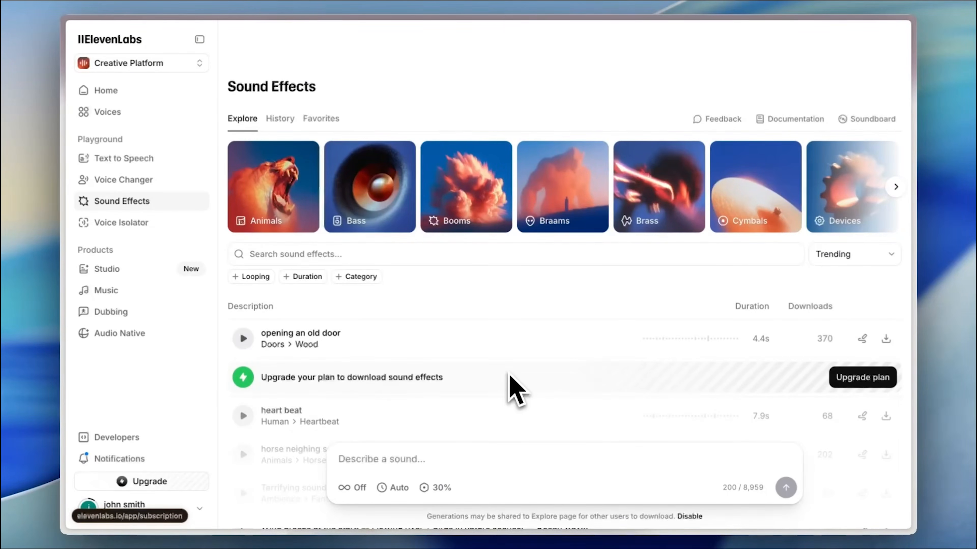
scroll(491, 349, "down", 3)
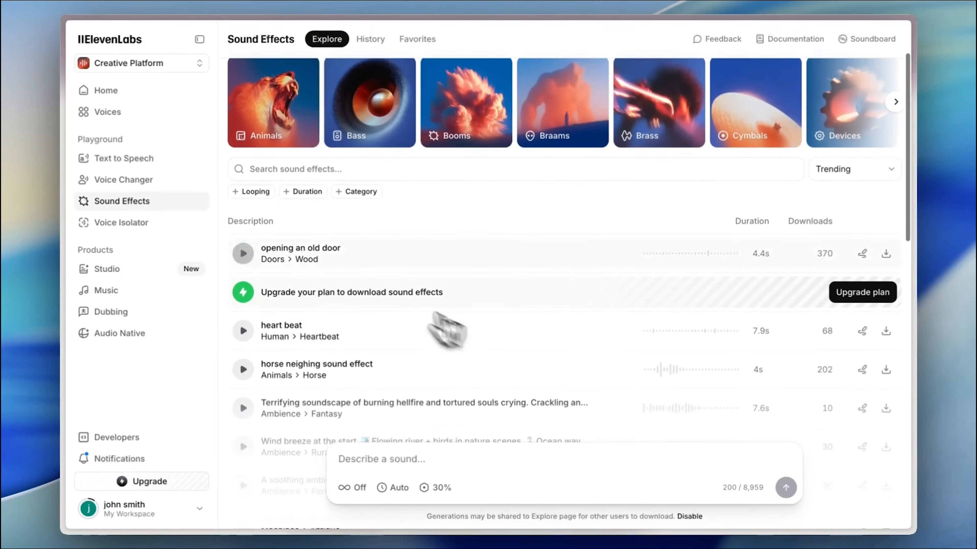
left_click(244, 253)
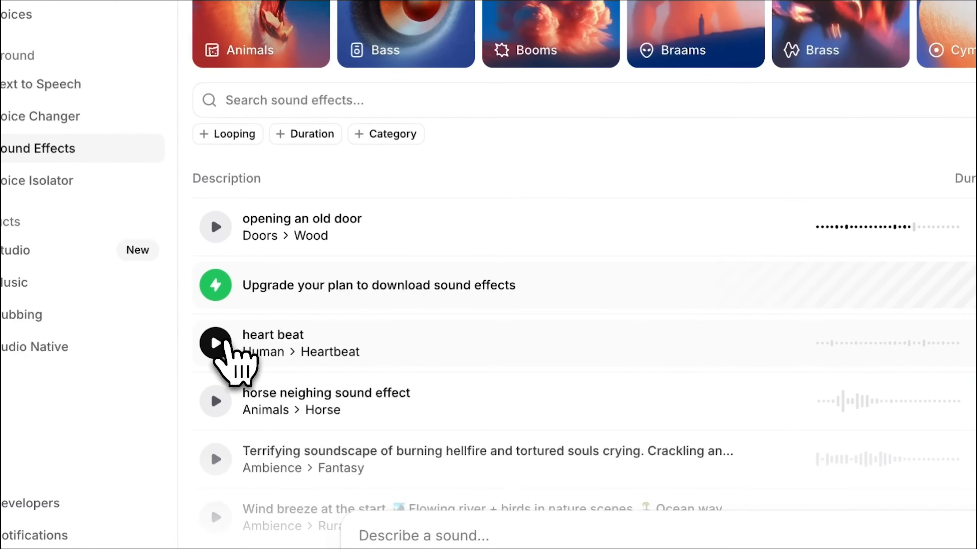
left_click(217, 343)
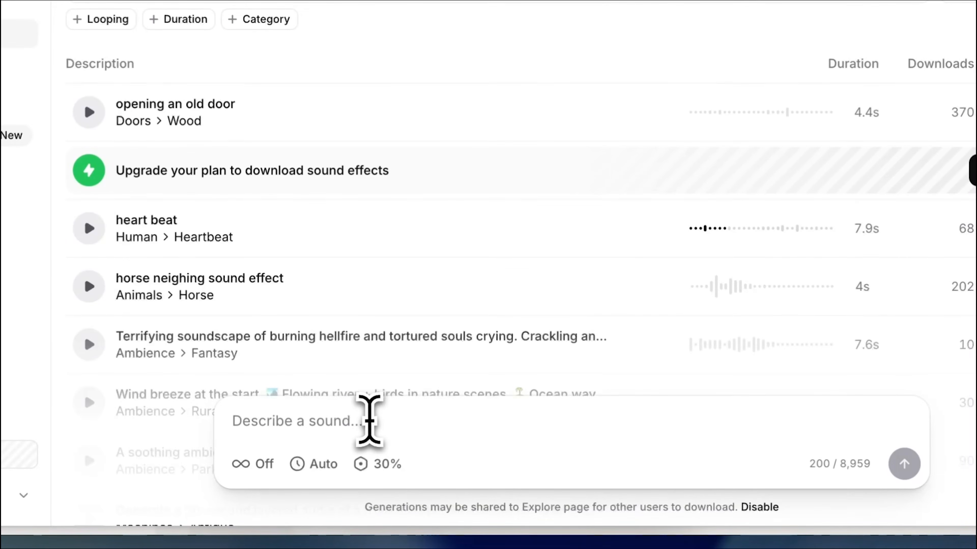
- Generate sound effects from the description "an alien ufo landing" with looping off, auto duration and 30% prompt influence
left_click(369, 422)
type("an")
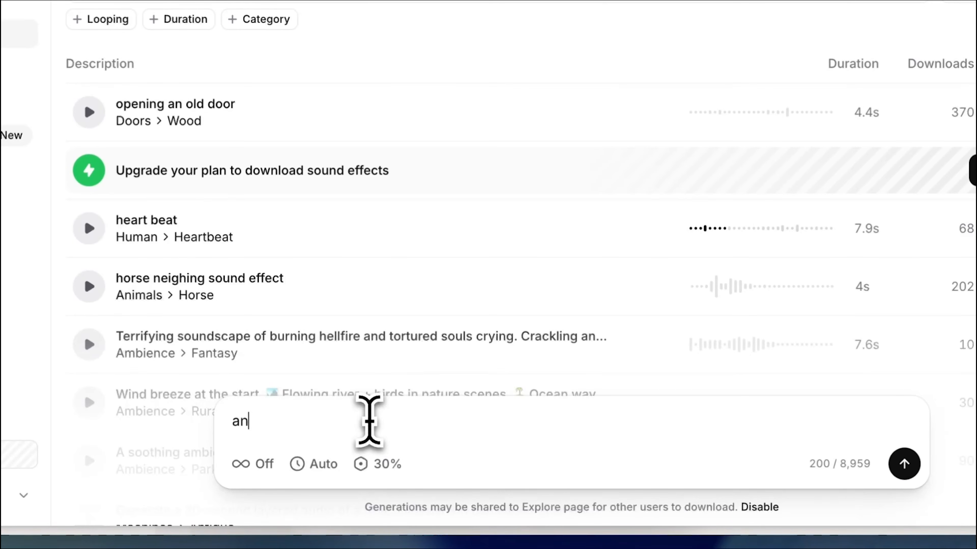
type(" alien ufo landing")
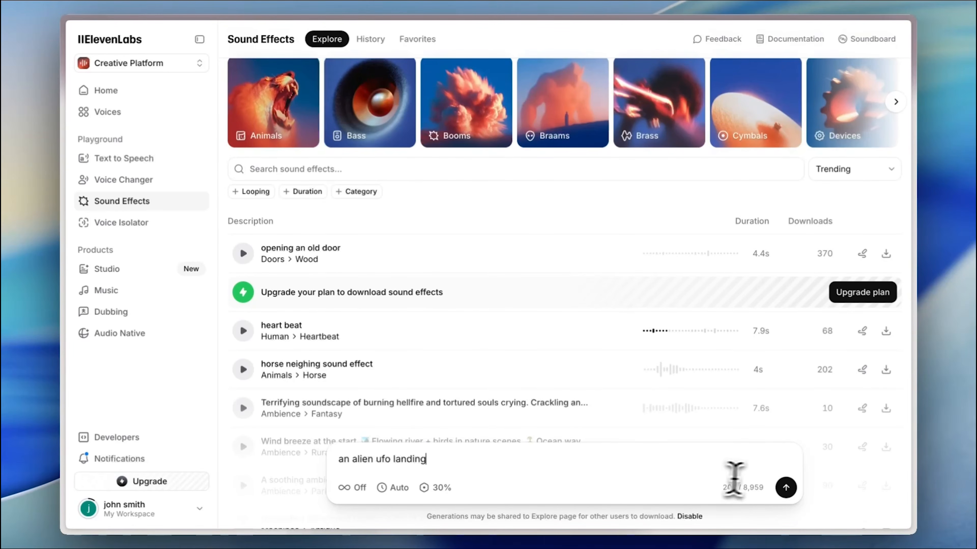
left_click(786, 487)
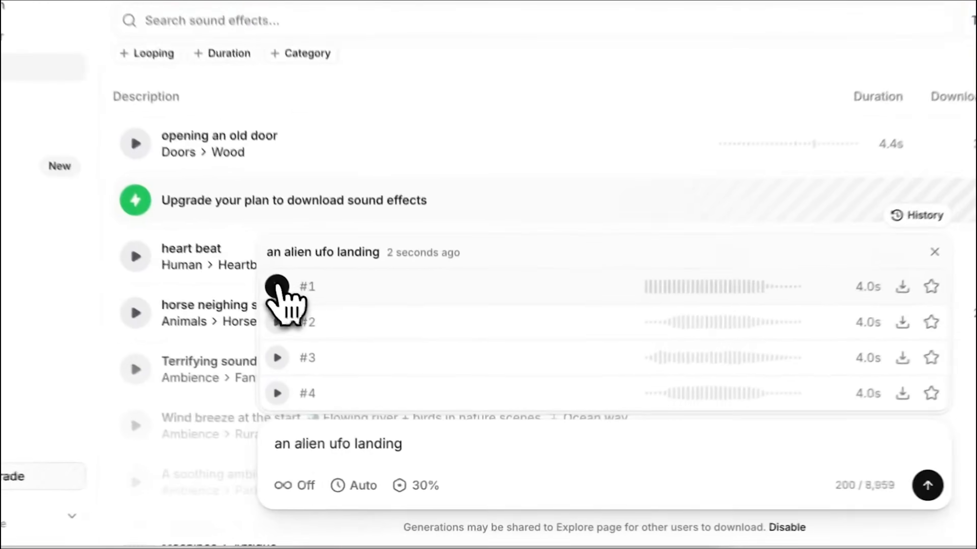
- Play all four generated alien UFO landing sounds and download #3
left_click(340, 351)
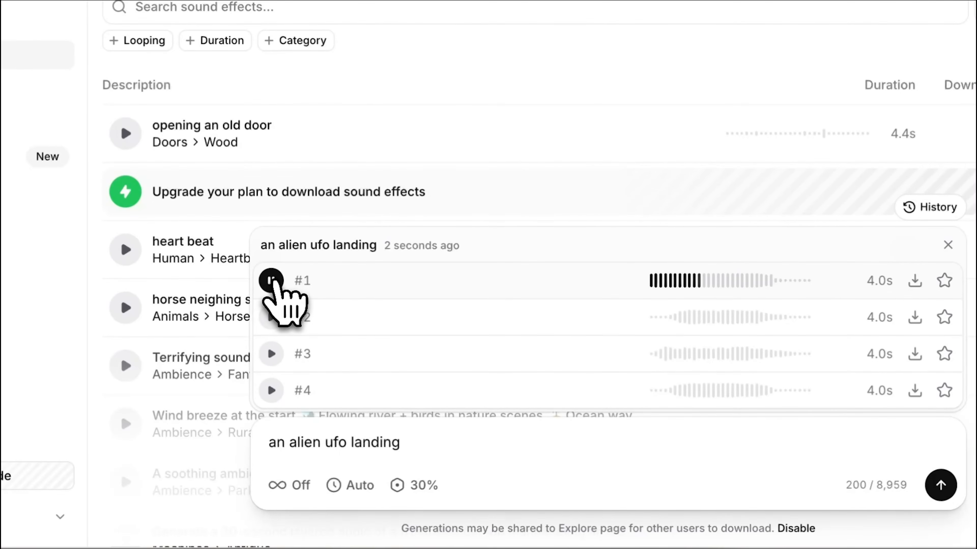
left_click(271, 317)
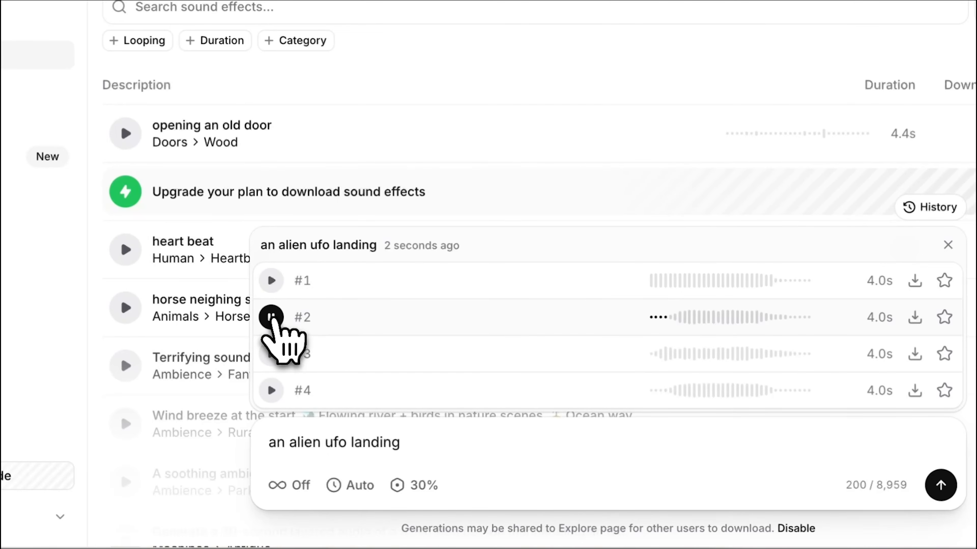
left_click(271, 353)
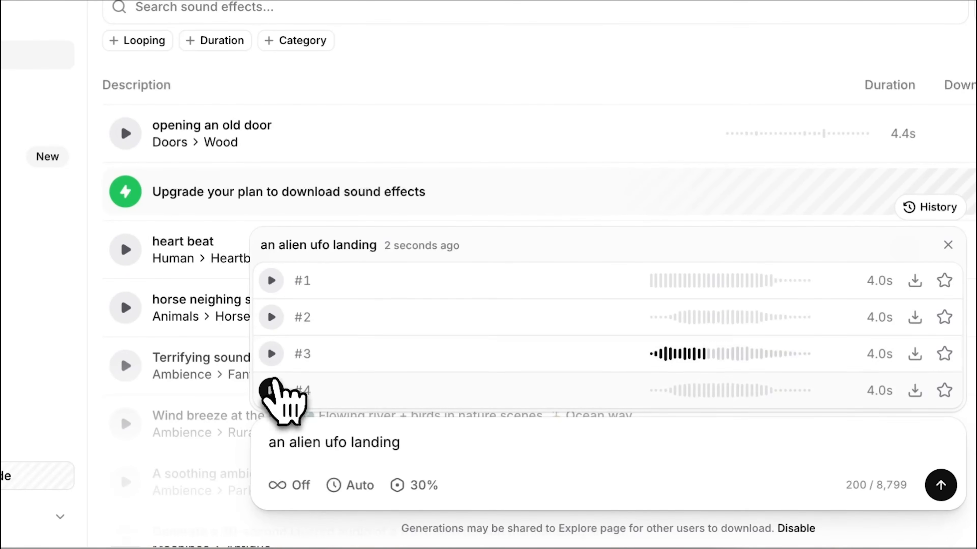
left_click(271, 391)
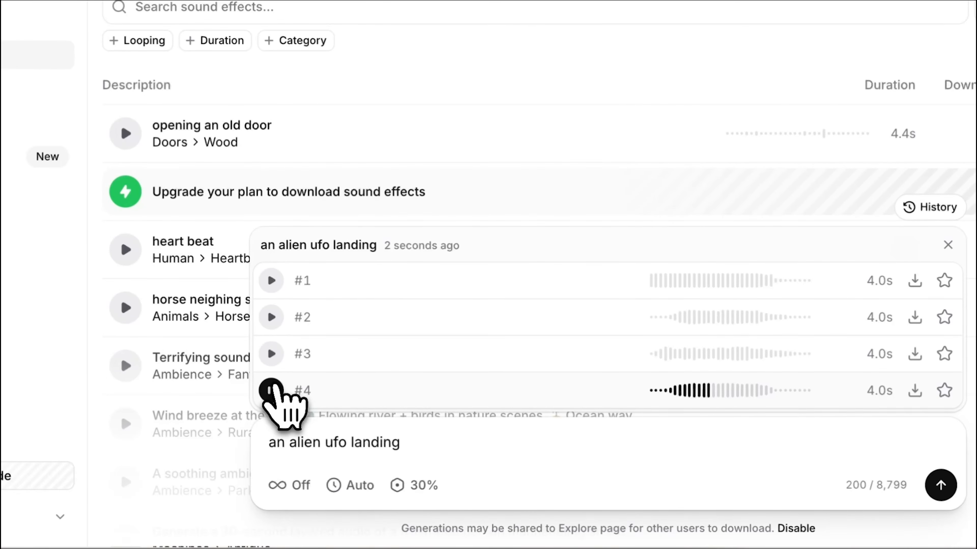
left_click(271, 390)
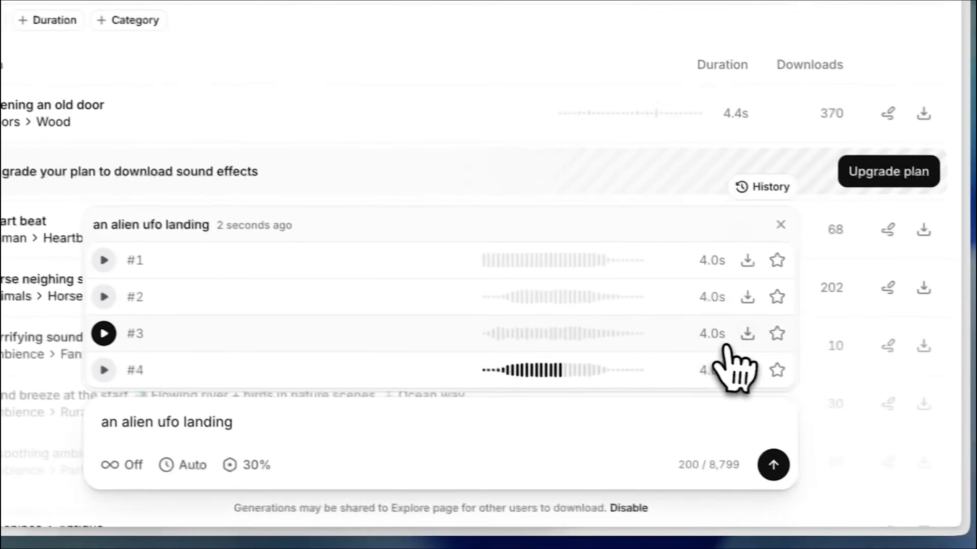
left_click(747, 333)
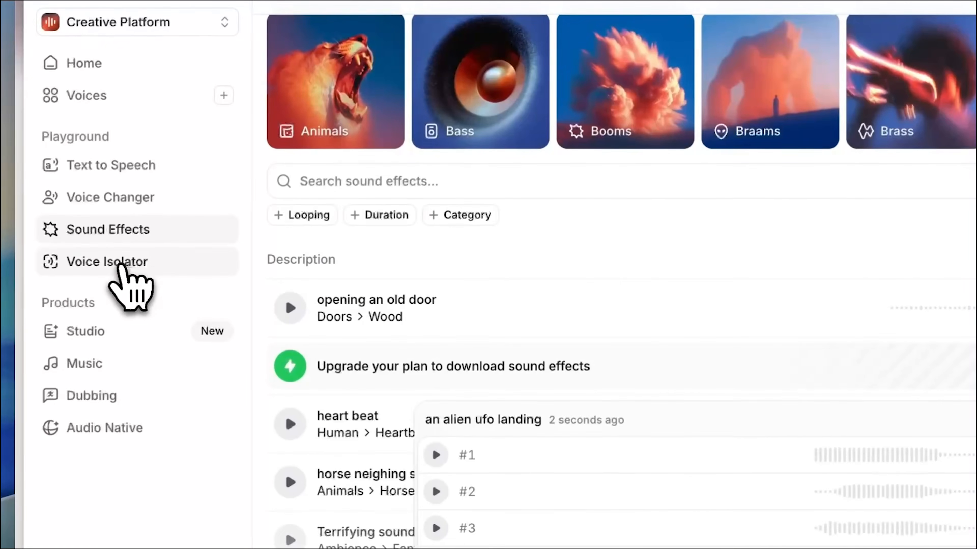
- Record a clip of about 5 seconds in Voice Isolator, isolate its voice, and pause the playback of the result
left_click(127, 265)
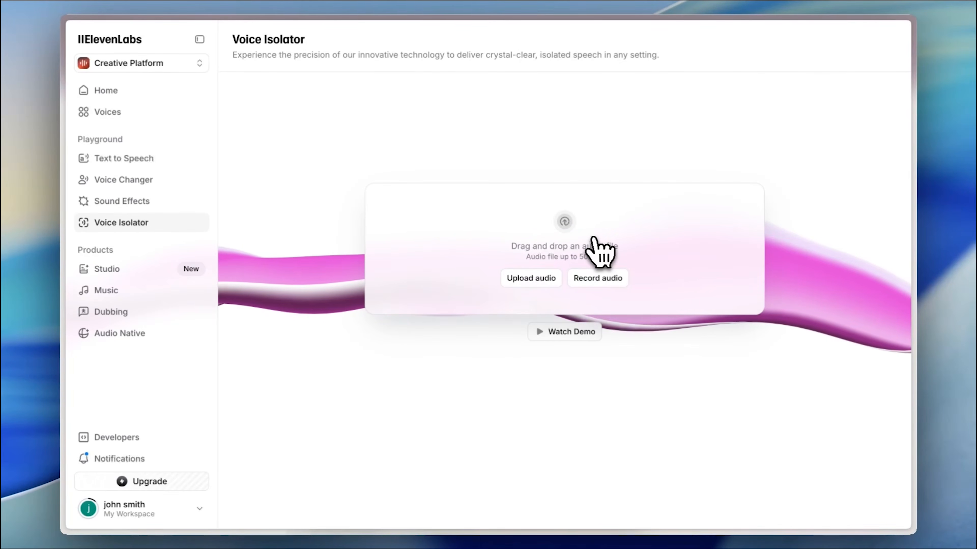
left_click(600, 276)
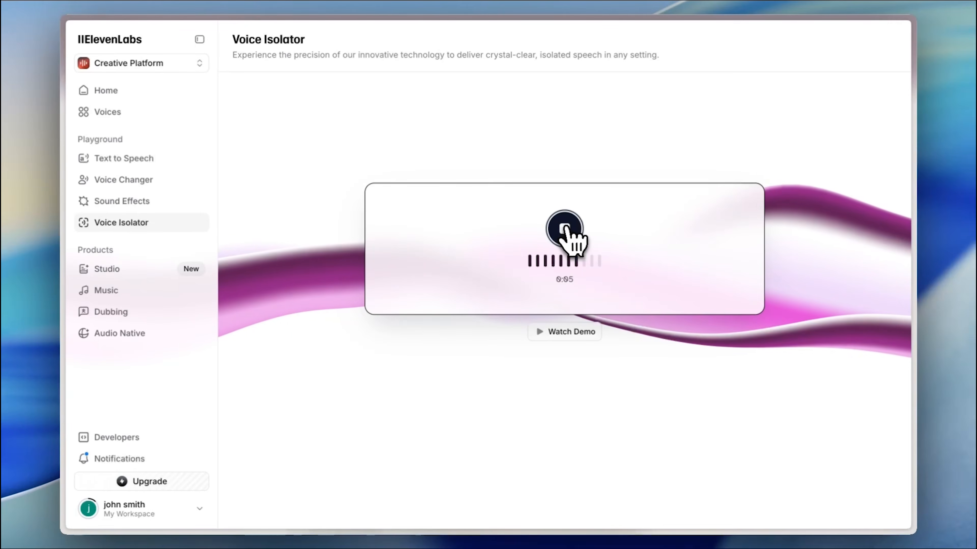
left_click(565, 229)
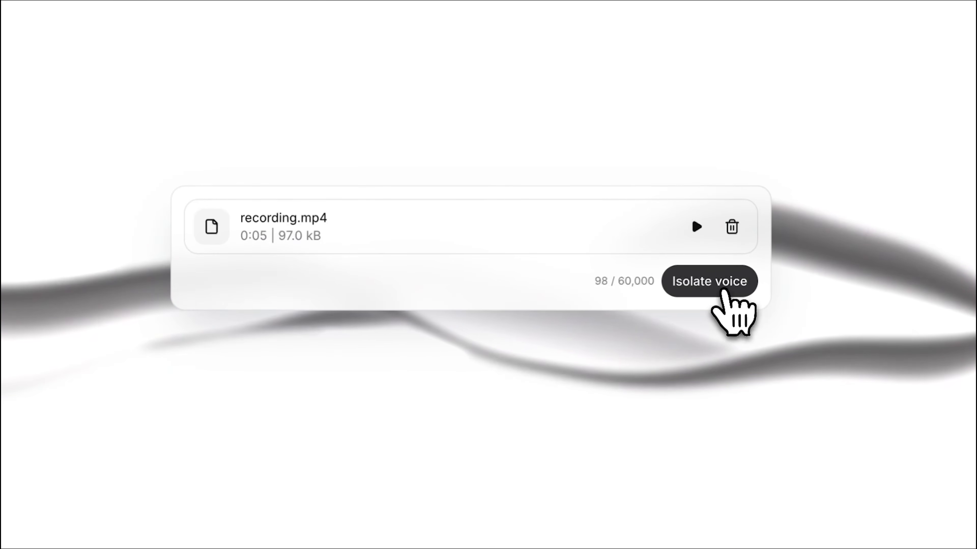
left_click(717, 291)
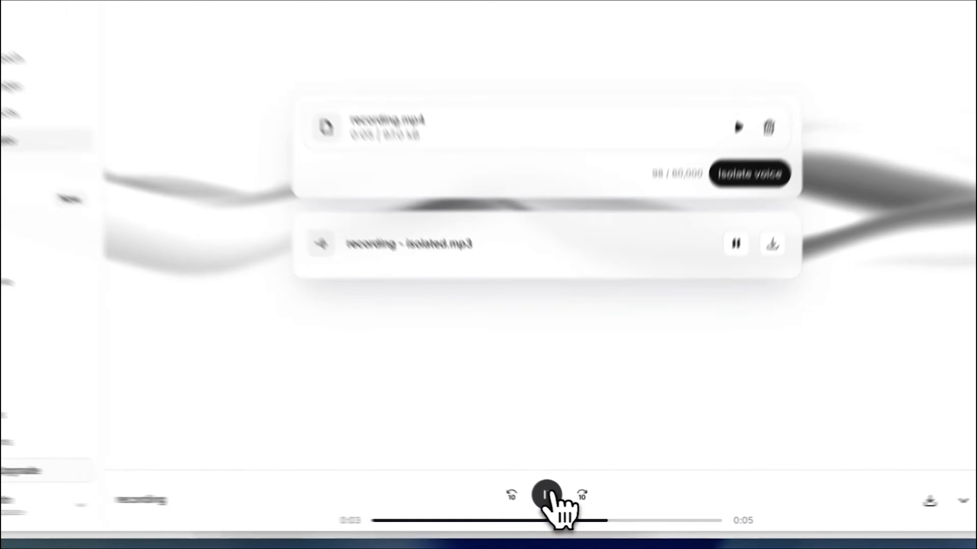
left_click(564, 500)
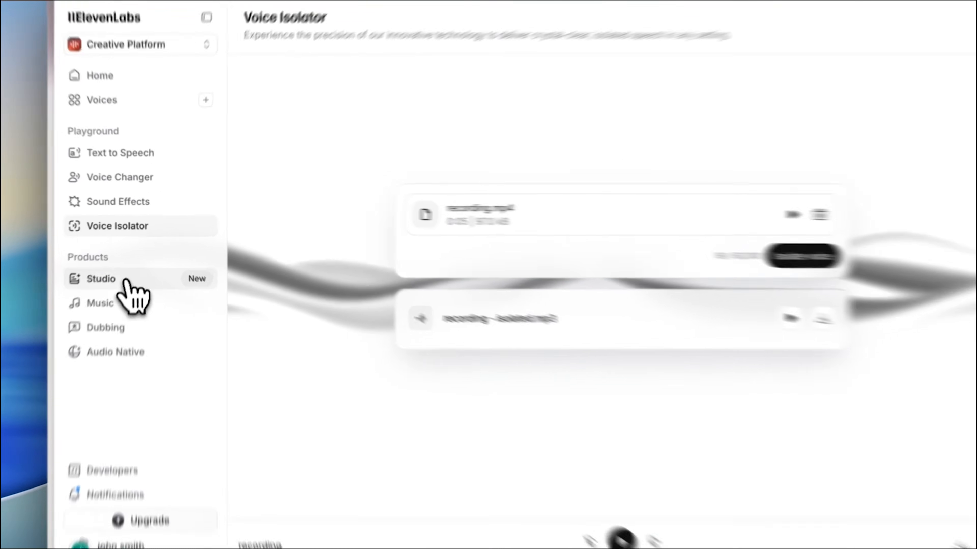
- Create a new empty video project in Studio, view its SFX options, and return to the Studio overview
left_click(125, 281)
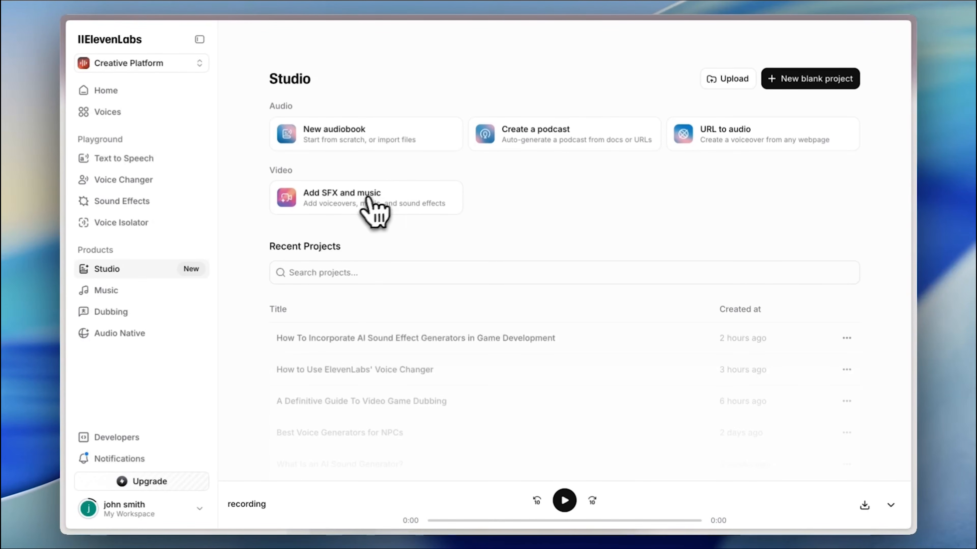
left_click(360, 198)
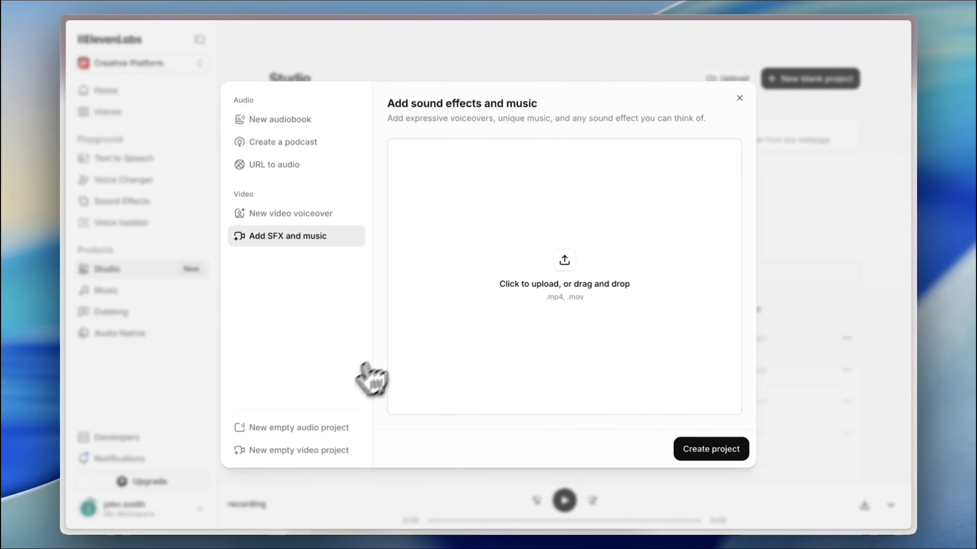
left_click(299, 451)
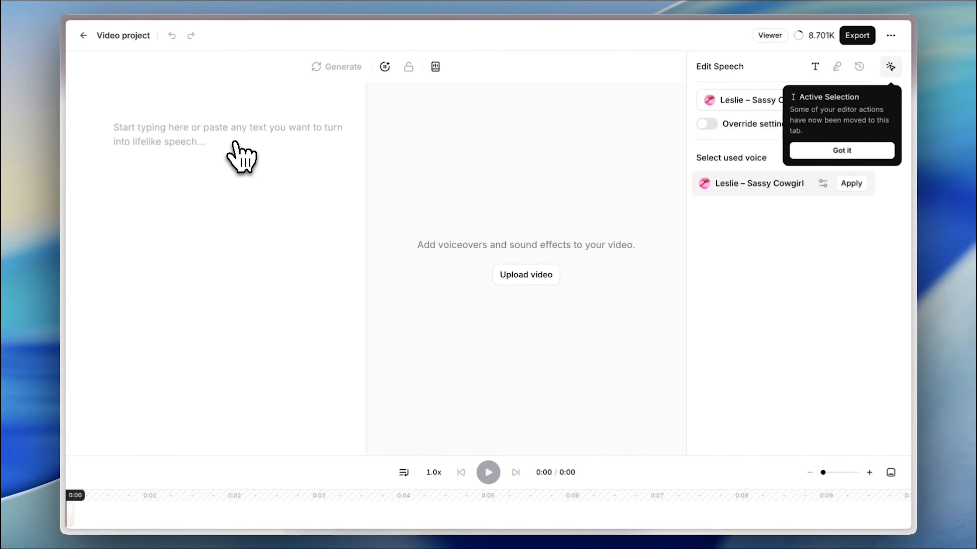
left_click(842, 151)
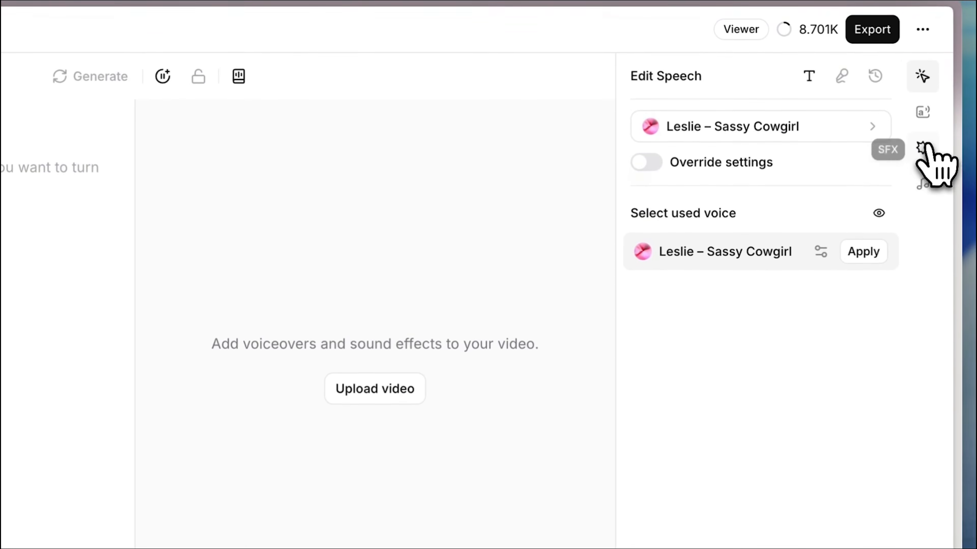
left_click(924, 155)
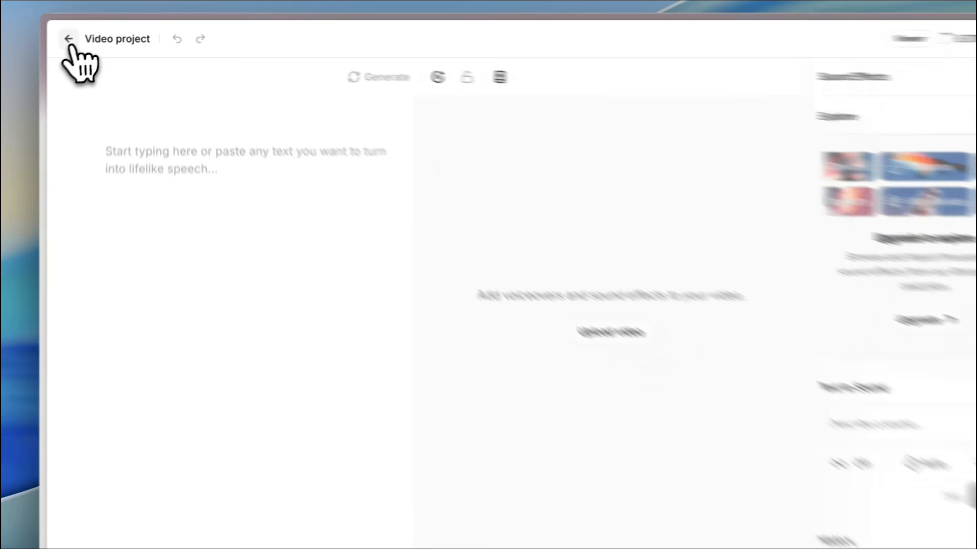
left_click(69, 39)
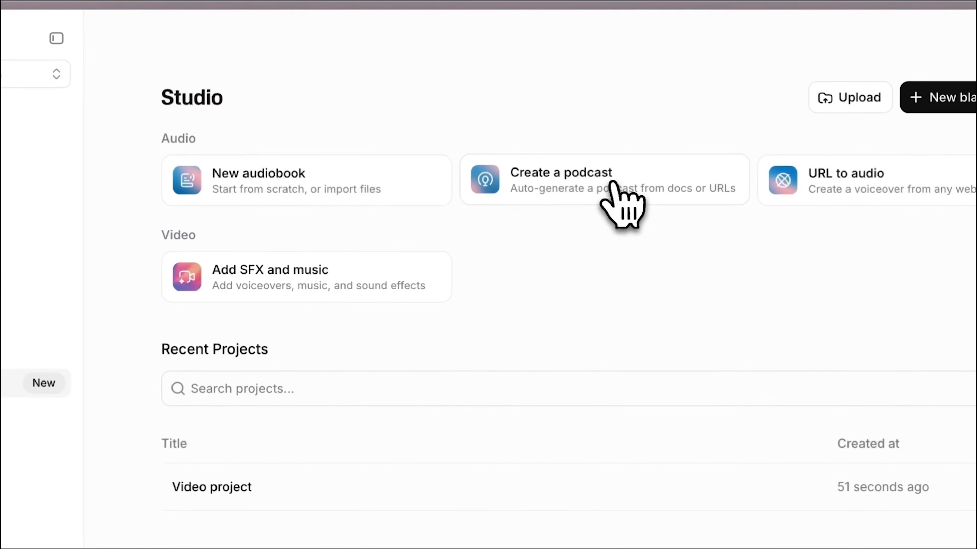
- Examine the new audiobook and podcast setups in Studio, including the podcast format and duration choices
left_click(338, 194)
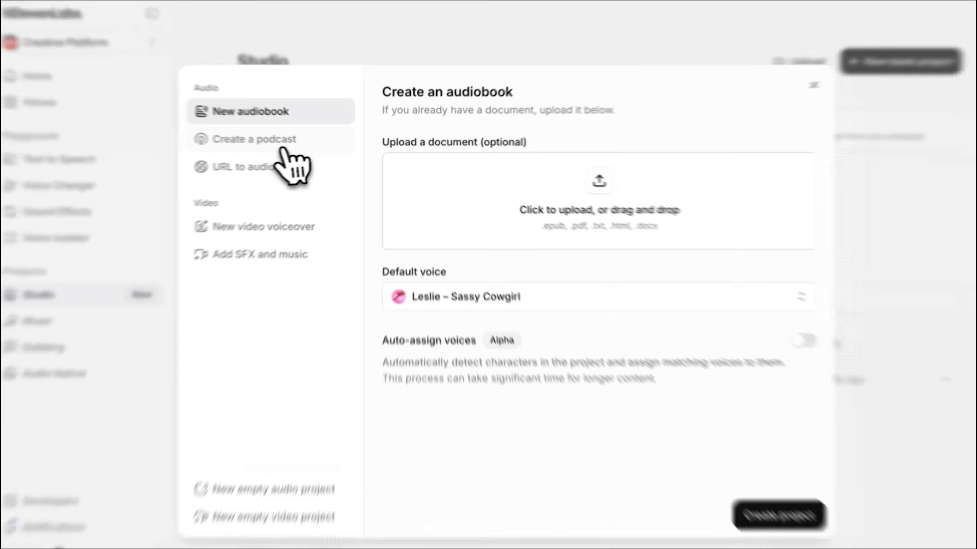
left_click(296, 143)
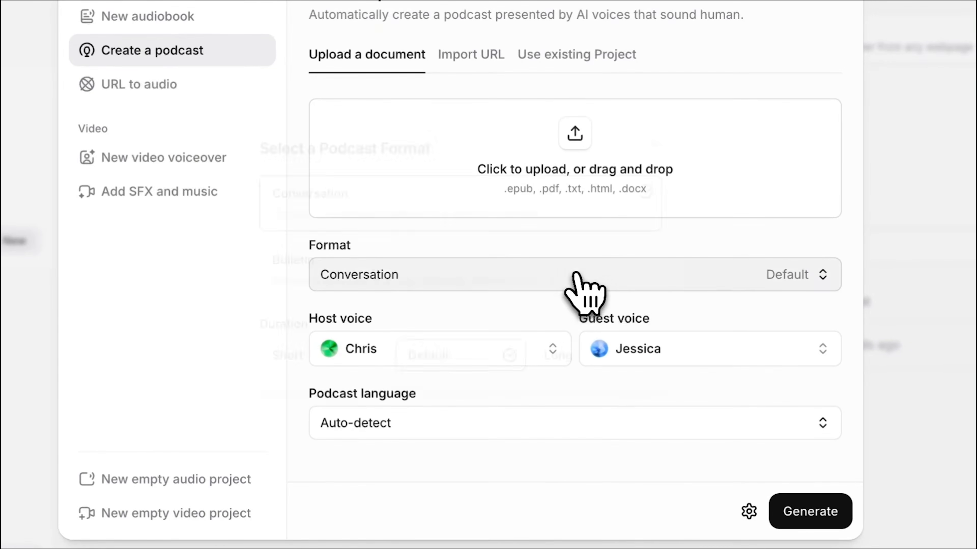
left_click(573, 275)
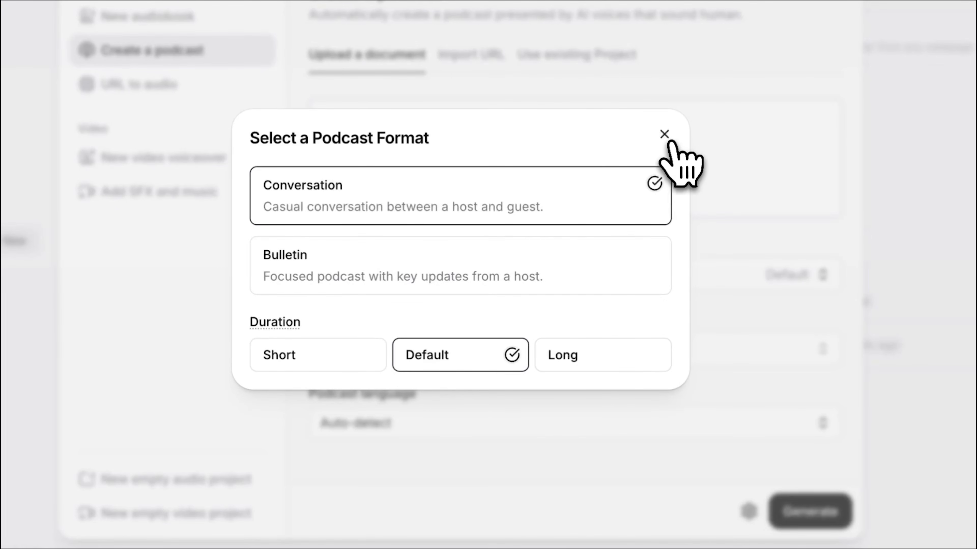
left_click(664, 134)
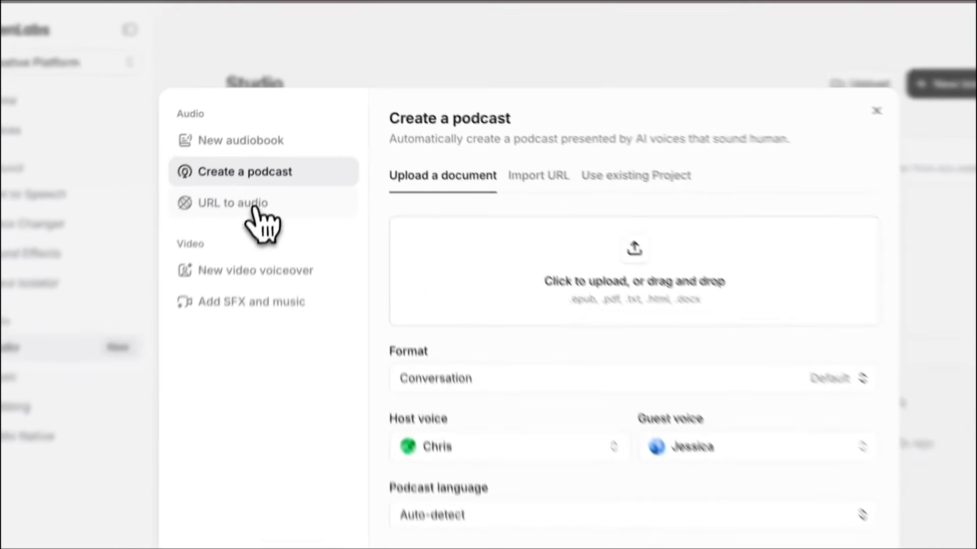
- Examine the URL to audio setup and its list of default voices, leaving the voice selection as it is
left_click(254, 208)
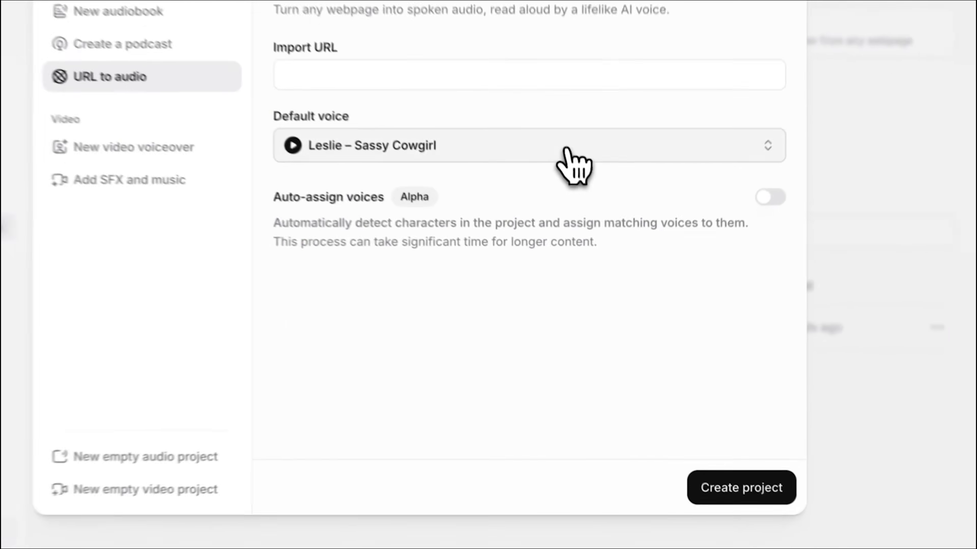
left_click(588, 216)
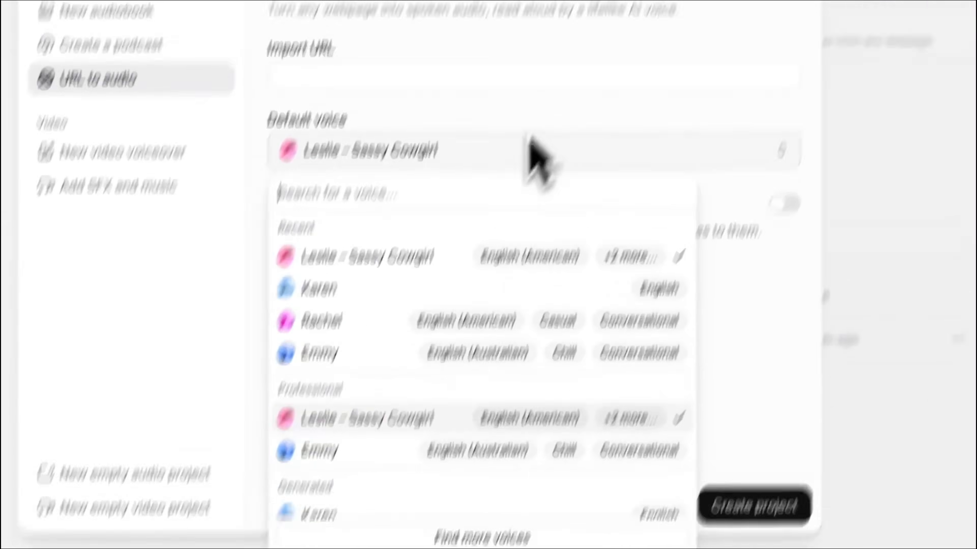
left_click(530, 140)
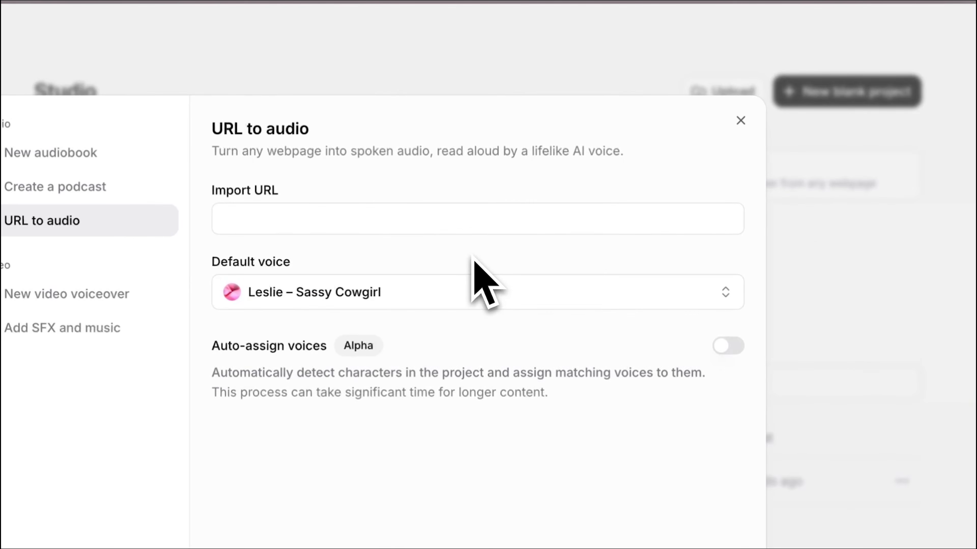